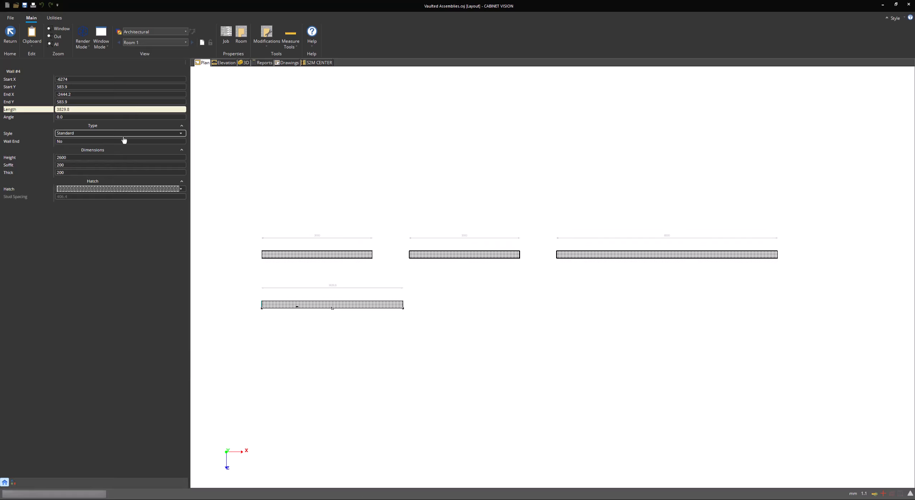
# - Change the lower fourth wall's style to Cathedral and set its vault height to 1000
pyautogui.click(123, 136)
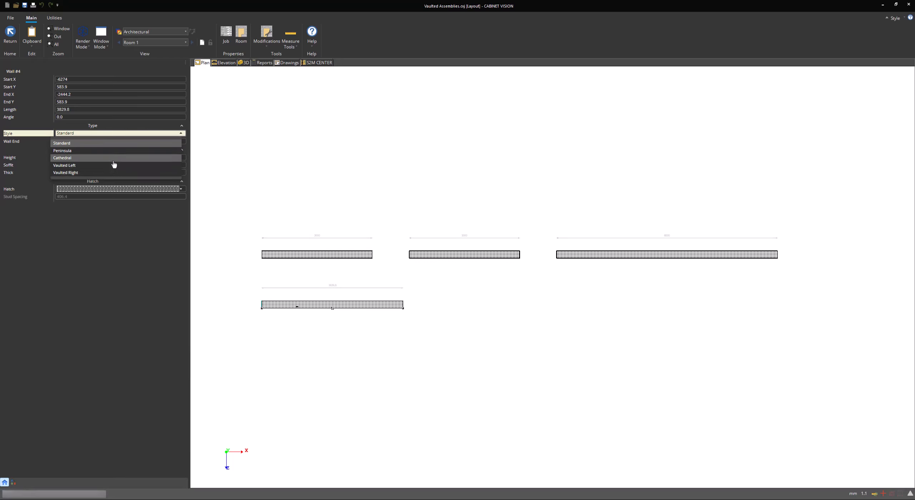
pyautogui.click(113, 160)
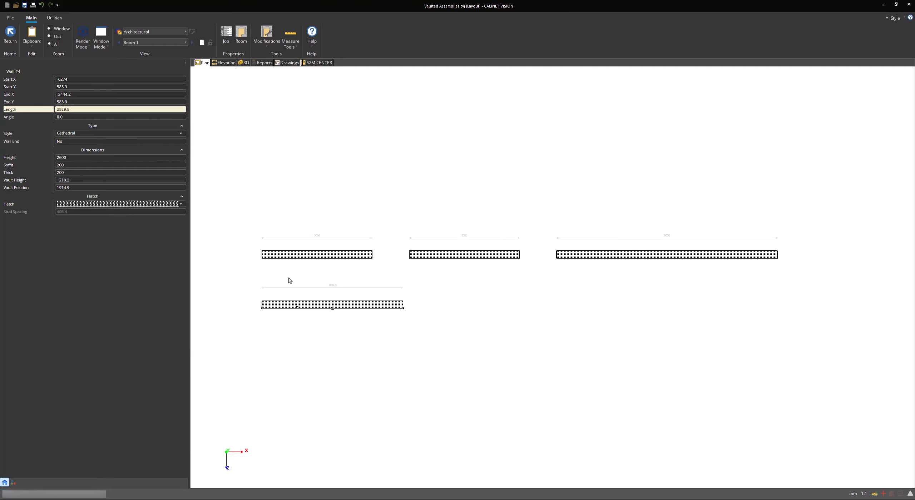
pyautogui.click(84, 180)
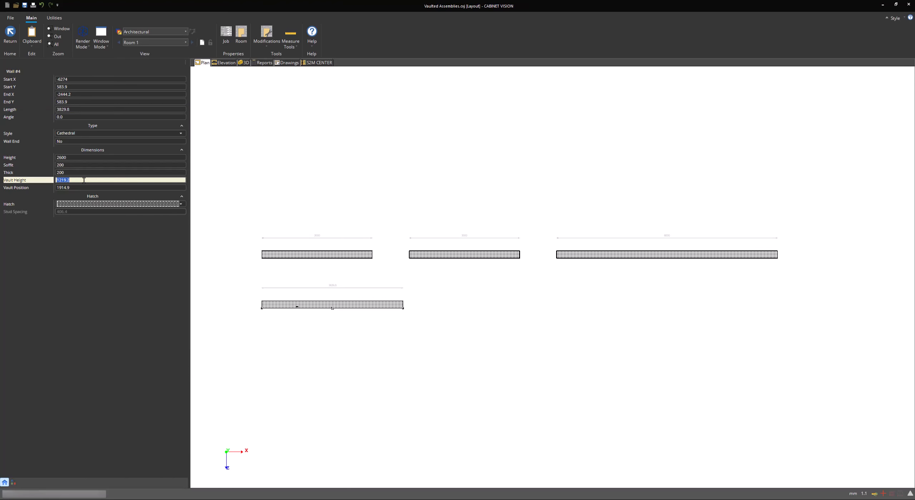
pyautogui.write('1000')
pyautogui.press('Return')
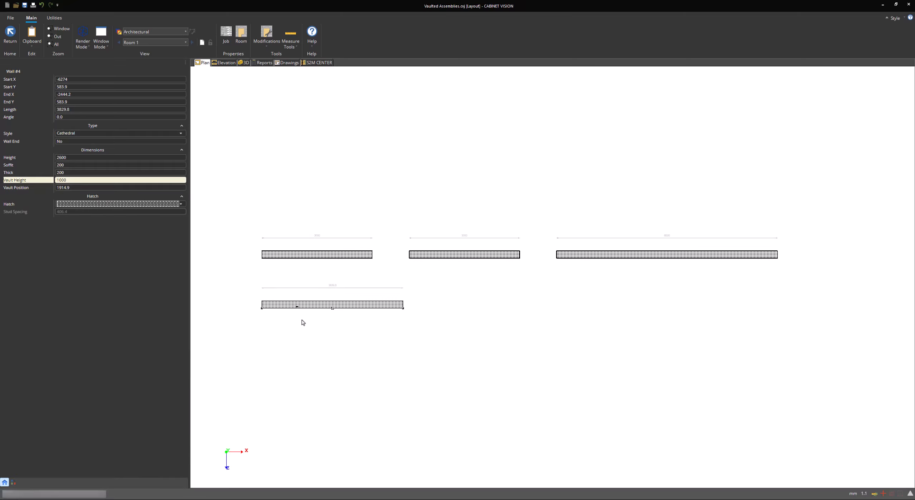
# - Examine the shapes of the four vaulted walls from several angles in 3D
pyautogui.click(263, 86)
pyautogui.click(246, 63)
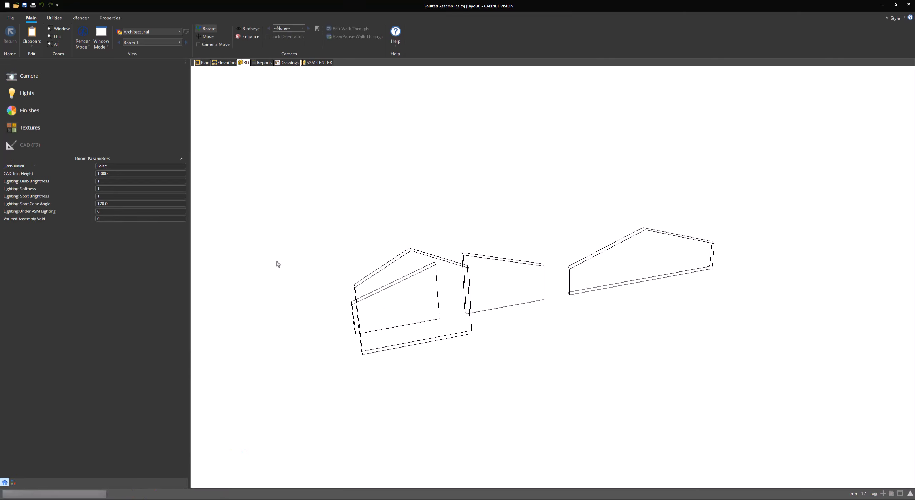
pyautogui.moveTo(284, 253); pyautogui.dragTo(753, 202)
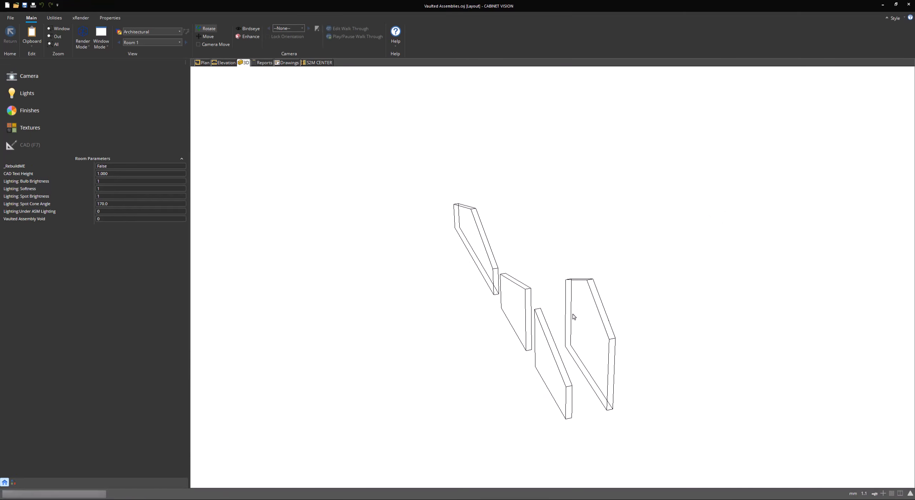
pyautogui.moveTo(573, 316); pyautogui.dragTo(664, 292)
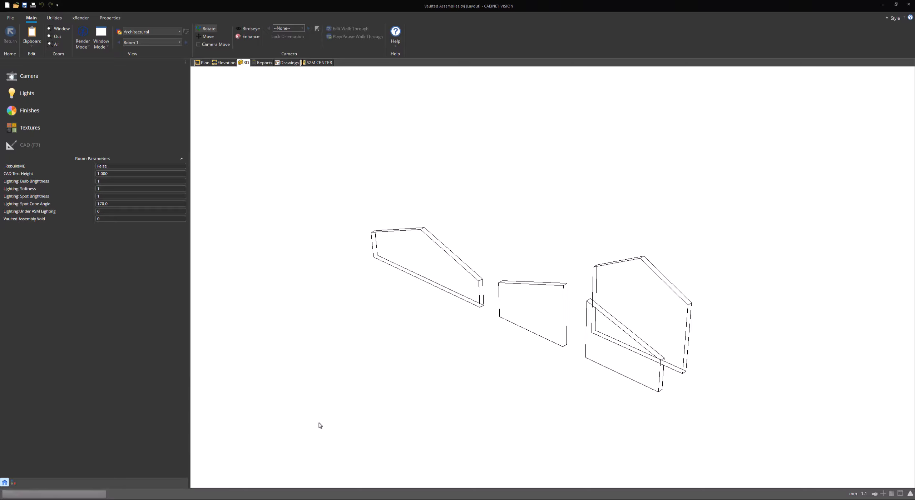
# - Delete the cathedral wall below the row of three walls in the plan
pyautogui.click(205, 63)
pyautogui.click(378, 307)
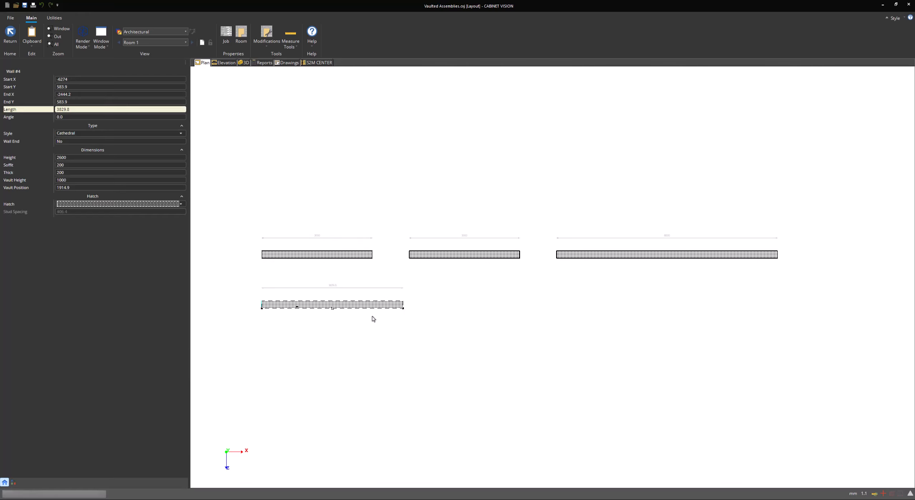
pyautogui.press('Delete')
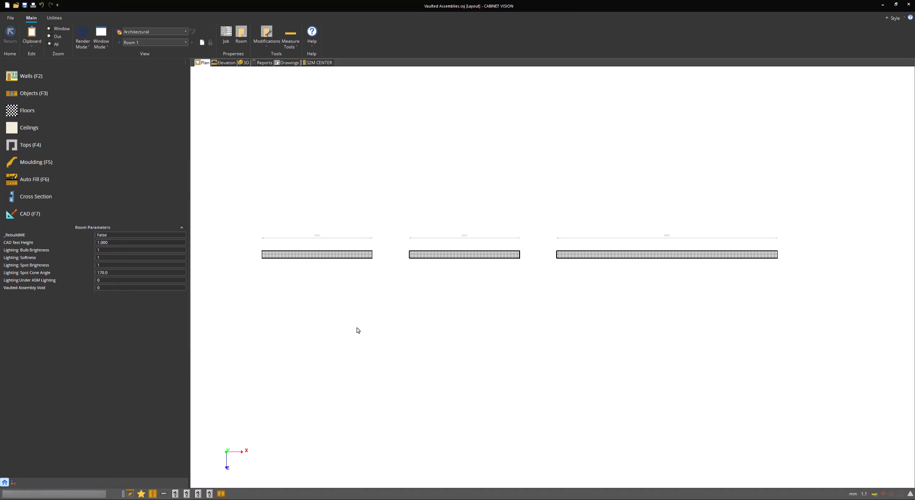
# - Place a Standard Tall Double cabinet against the low end of Wall 1 in elevation
pyautogui.click(224, 64)
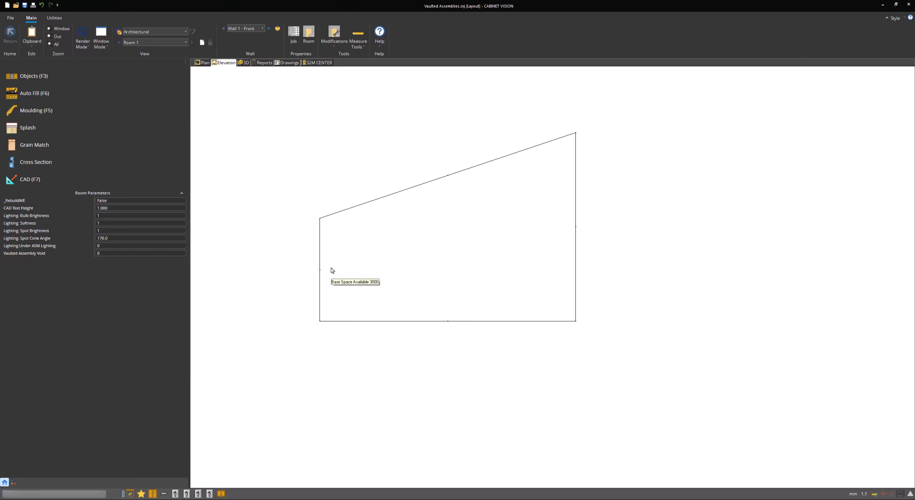
pyautogui.click(154, 493)
pyautogui.click(353, 224)
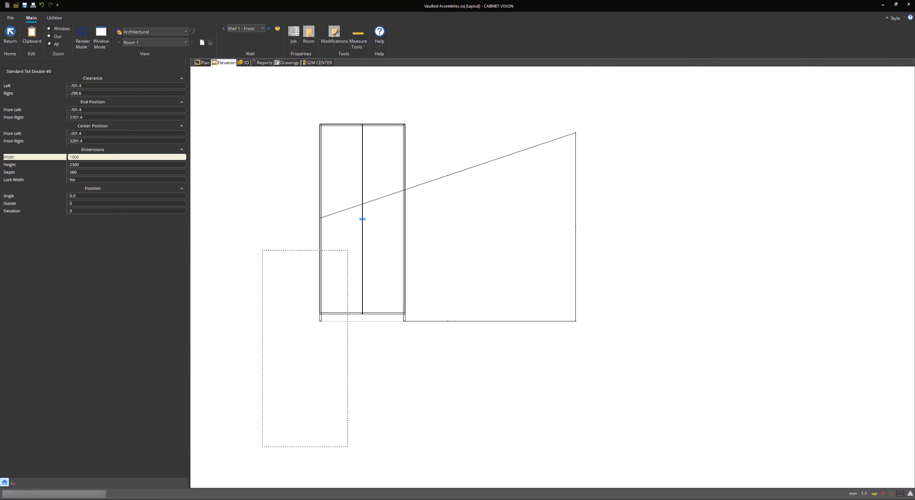
pyautogui.press('Escape')
# - Set the Wall 1 cabinet's Vaulted attribute to Left so its top follows the sloping wall
pyautogui.click(357, 272)
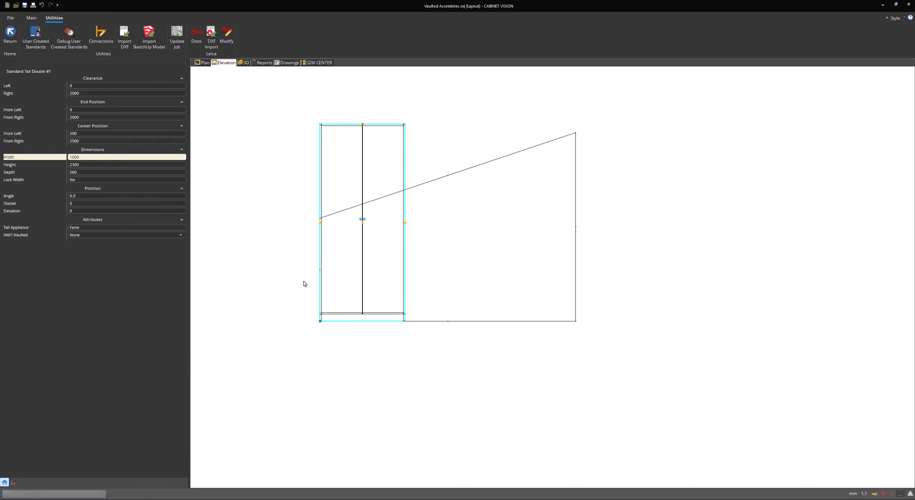
pyautogui.click(112, 235)
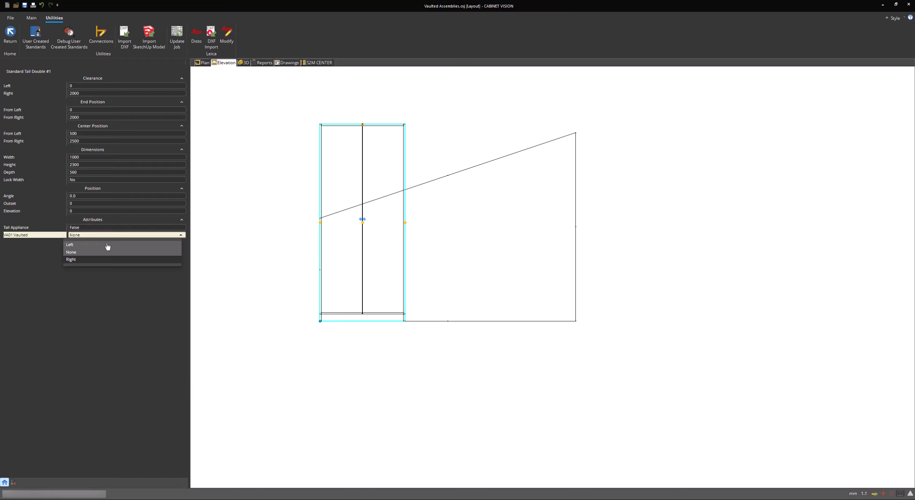
pyautogui.click(107, 245)
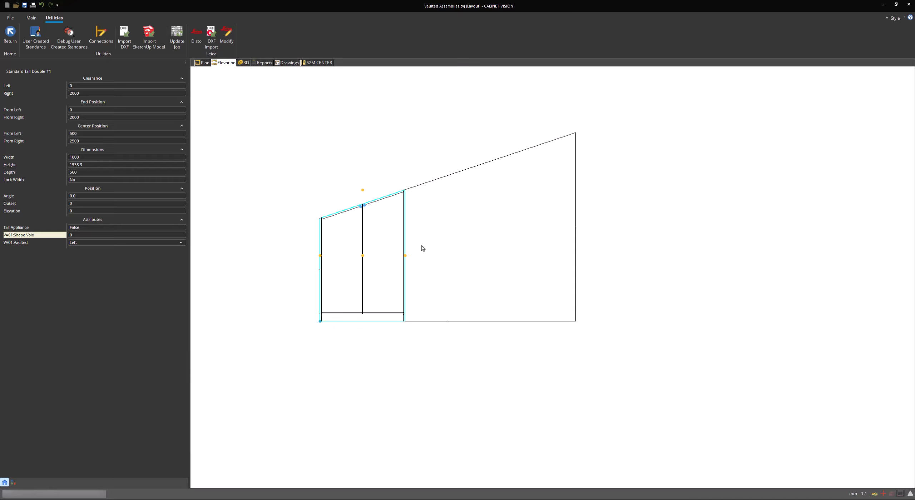
# - Inspect the cabinet's Shape Void attribute and the room's Vaulted Assembly Void parameter
pyautogui.click(94, 235)
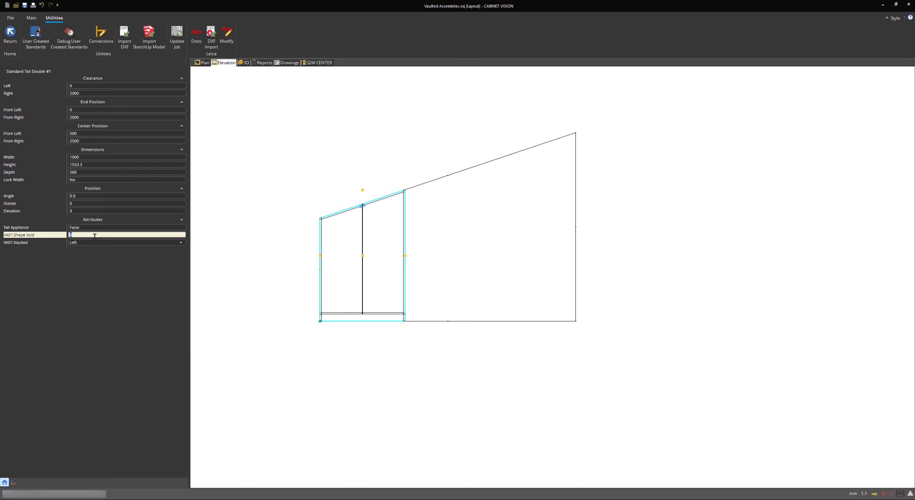
pyautogui.click(270, 159)
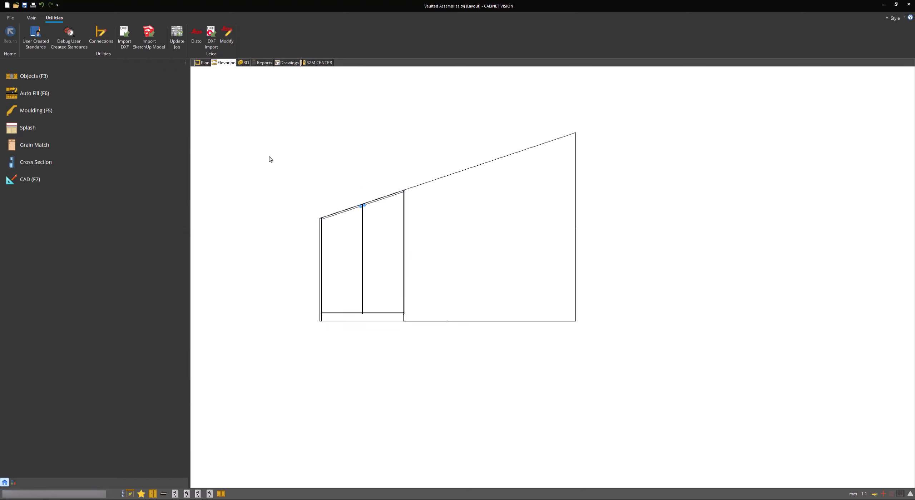
pyautogui.click(124, 253)
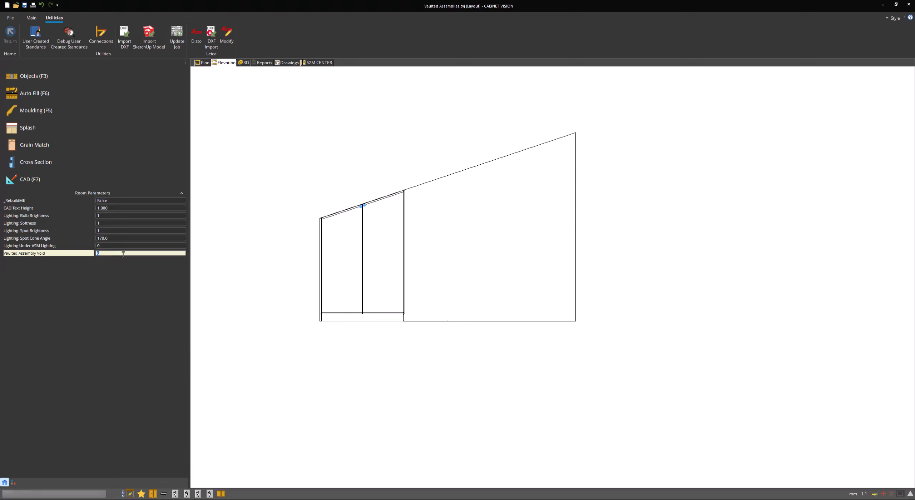
# - Copy the left-vaulted cabinet twice along Wall 1 to fill the remaining width
pyautogui.click(347, 263)
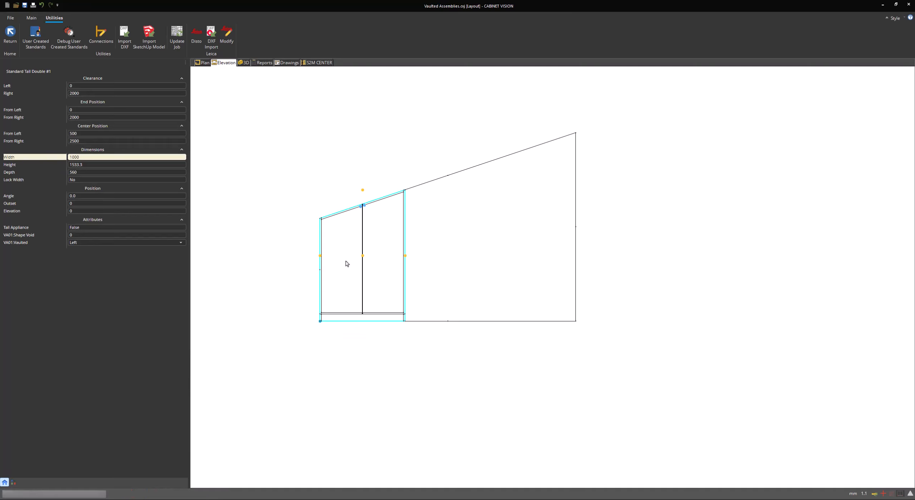
pyautogui.rightClick(345, 261)
pyautogui.click(344, 224)
pyautogui.click(435, 253)
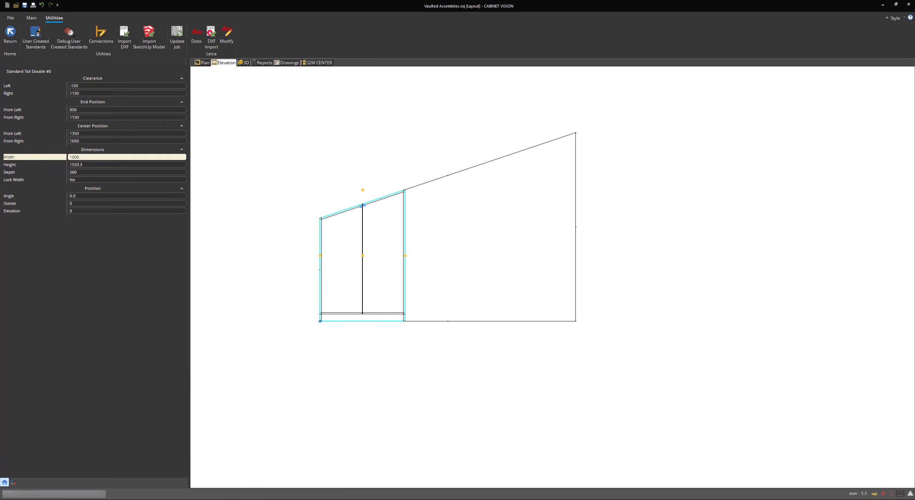
pyautogui.click(532, 251)
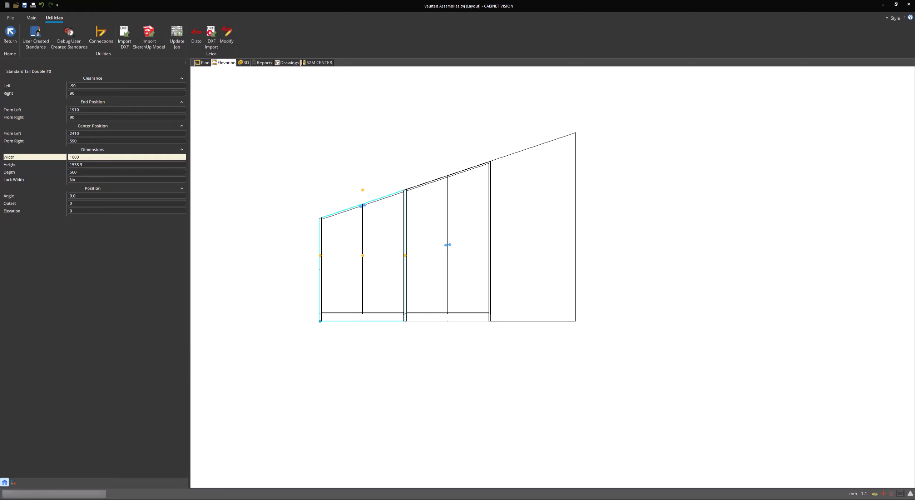
pyautogui.press('Escape')
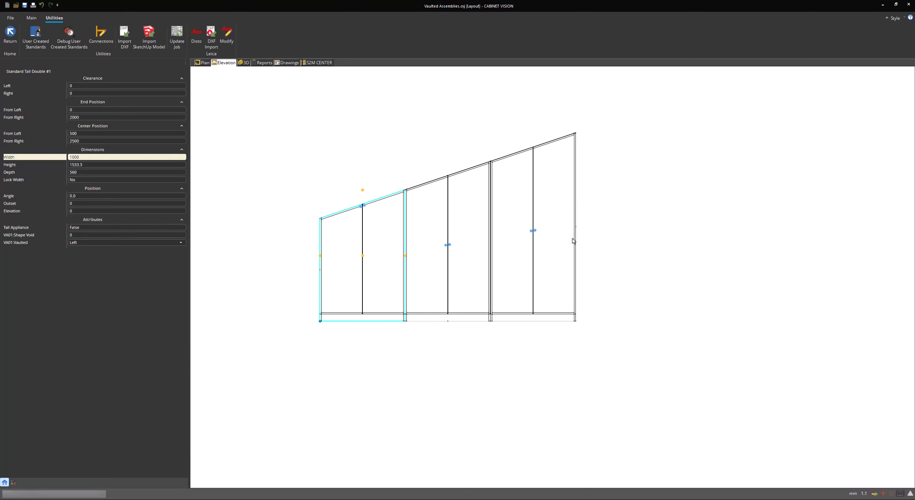
pyautogui.click(621, 250)
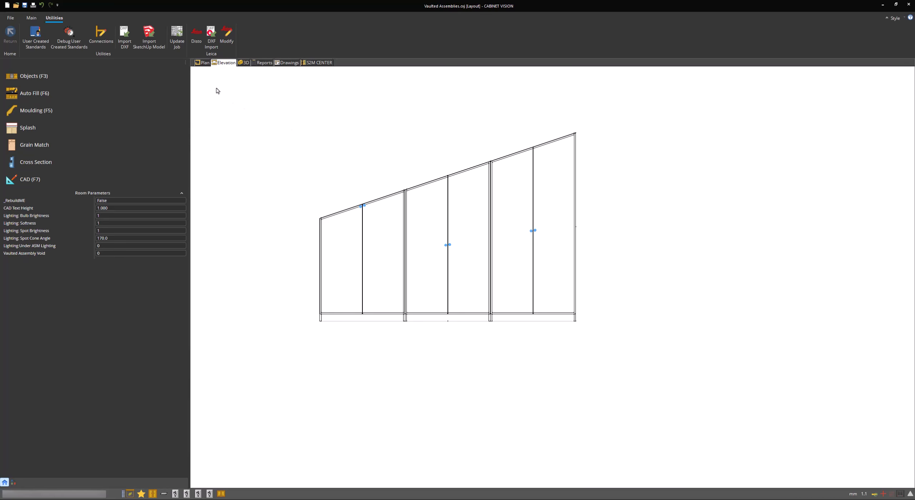
# - Place a Standard Tall Double cabinet against the high end of Wall 2 in elevation
pyautogui.click(32, 18)
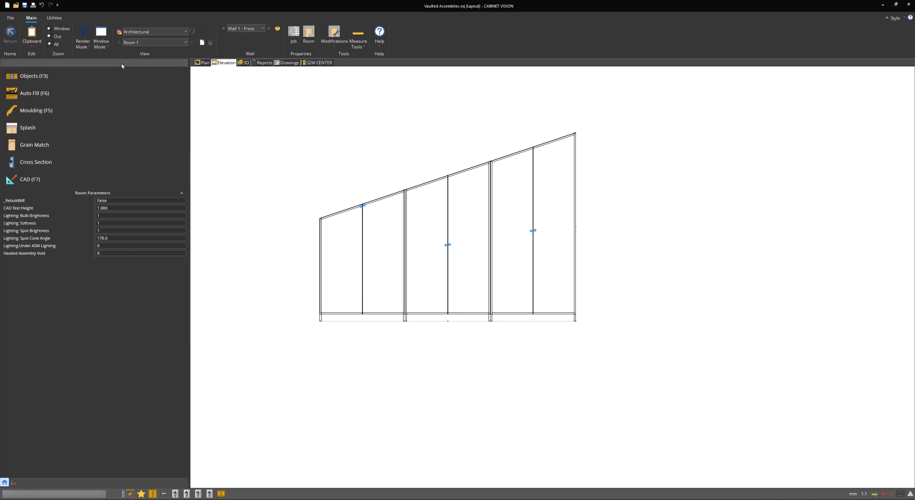
pyautogui.click(270, 29)
pyautogui.scroll(-2, 303, 261)
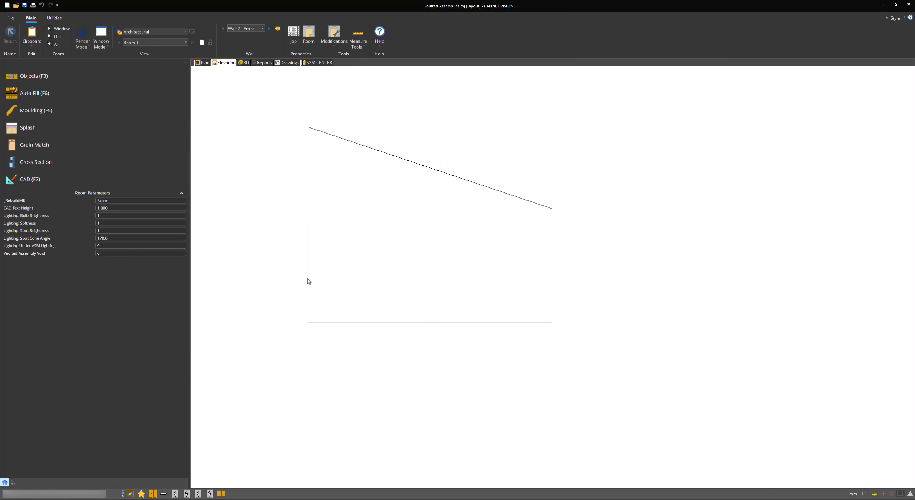
pyautogui.moveTo(264, 251); pyautogui.dragTo(322, 283, button='middle')
pyautogui.click(152, 495)
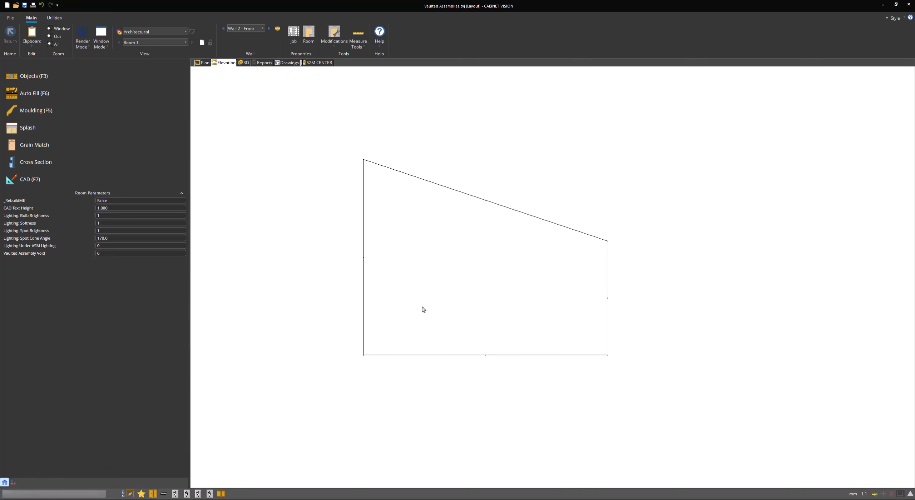
pyautogui.click(403, 258)
pyautogui.press('Escape')
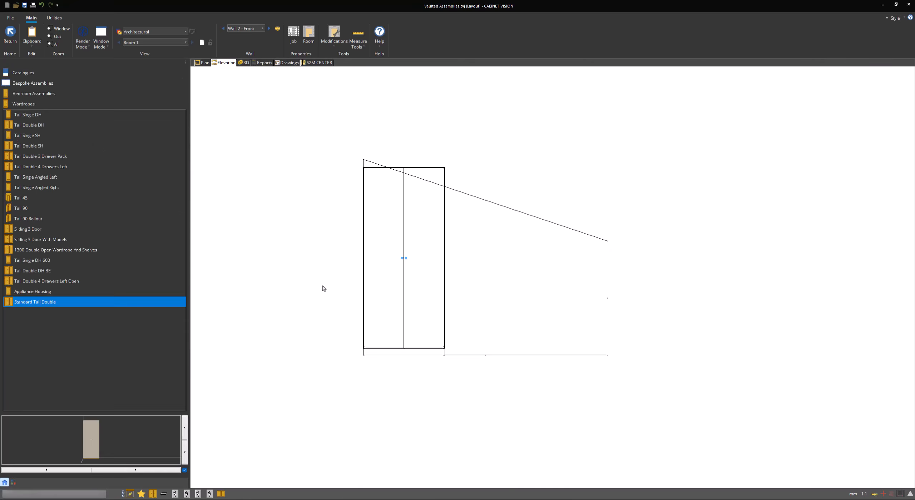
# - Set the Wall 2 cabinet's Vaulted attribute to Right
pyautogui.click(407, 258)
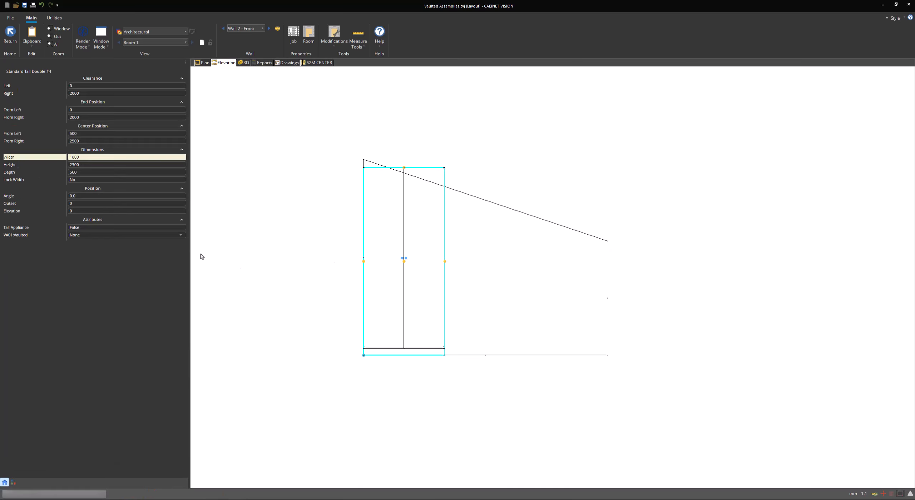
pyautogui.click(126, 238)
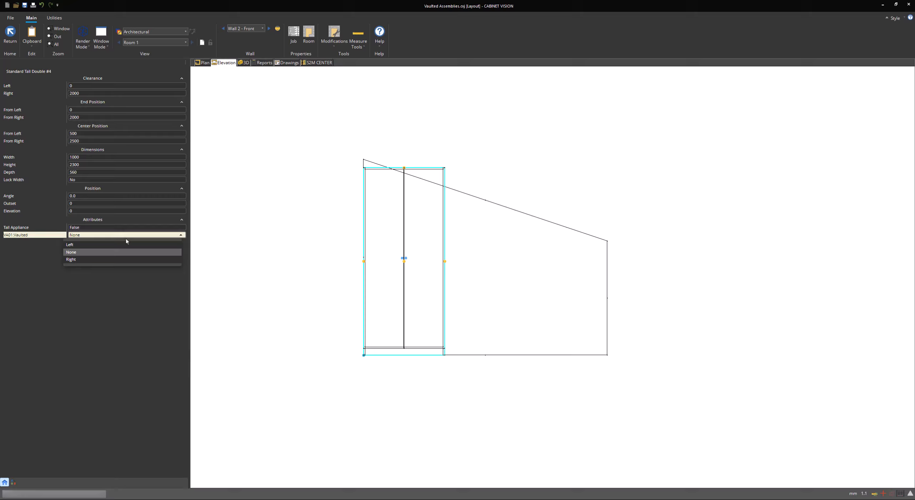
pyautogui.click(119, 261)
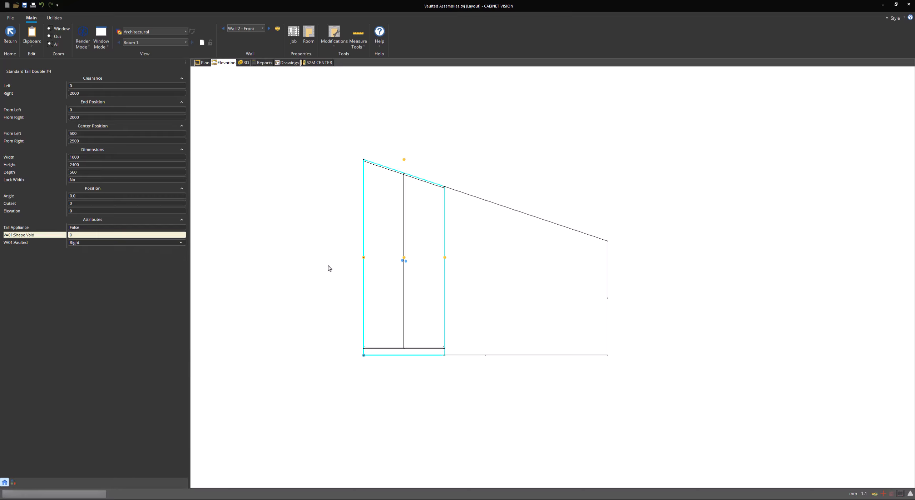
# - Copy the right-vaulted cabinet twice along Wall 2 to fill the remaining width
pyautogui.rightClick(391, 228)
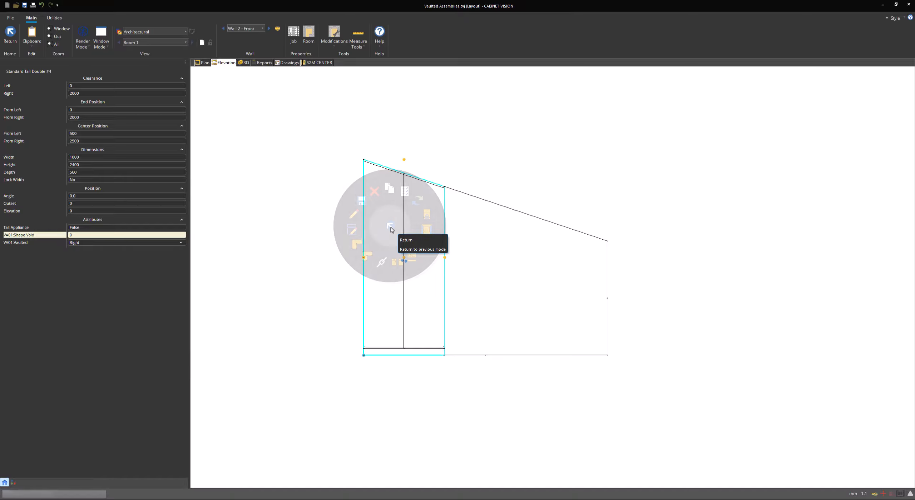
pyautogui.click(389, 189)
pyautogui.click(461, 314)
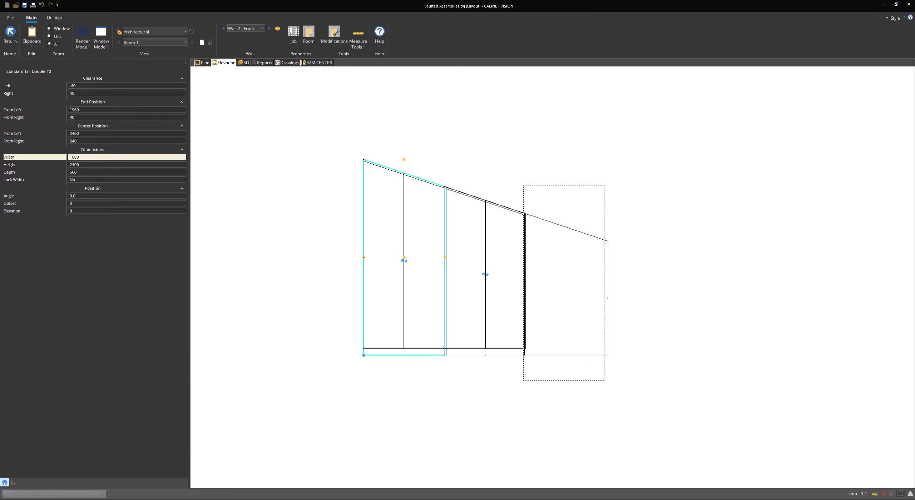
pyautogui.click(553, 314)
pyautogui.press('Escape')
pyautogui.click(306, 308)
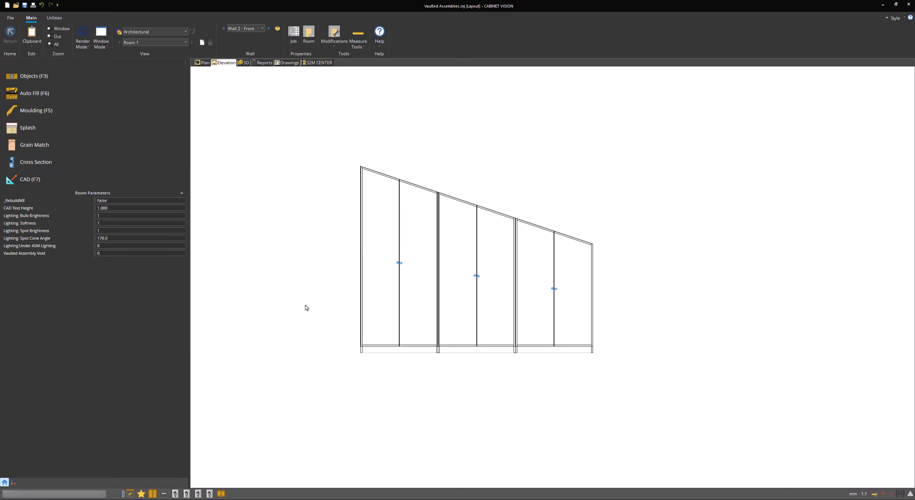
# - Place a Standard Tall Double cabinet against the left end of cathedral-shaped Wall 3 in elevation
pyautogui.click(203, 64)
pyautogui.doubleClick(596, 259)
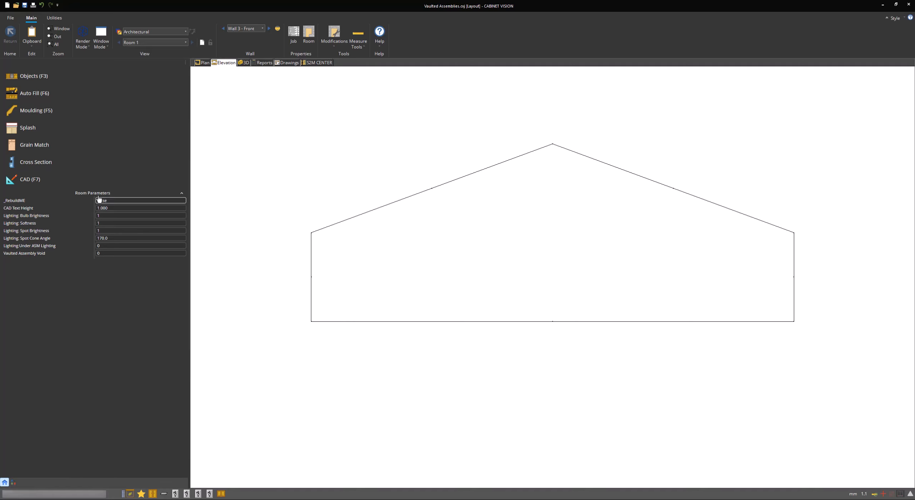
pyautogui.click(152, 493)
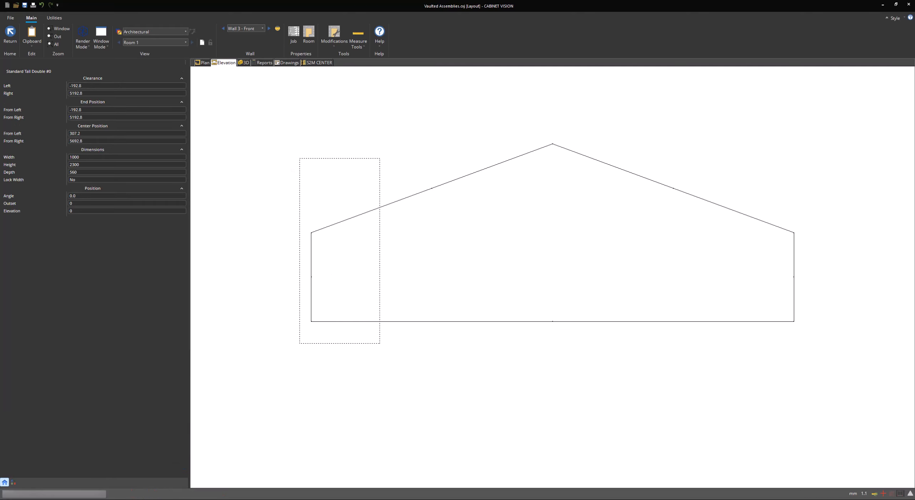
pyautogui.click(338, 251)
pyautogui.press('Escape')
pyautogui.press('Escape')
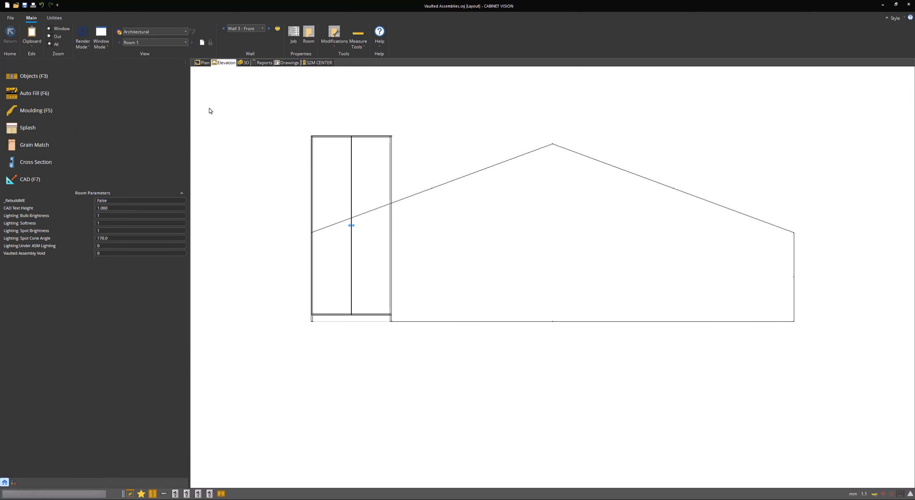
# - Set the Vaulted attribute of the cabinet at the left end of Wall 3 to Left
pyautogui.click(310, 259)
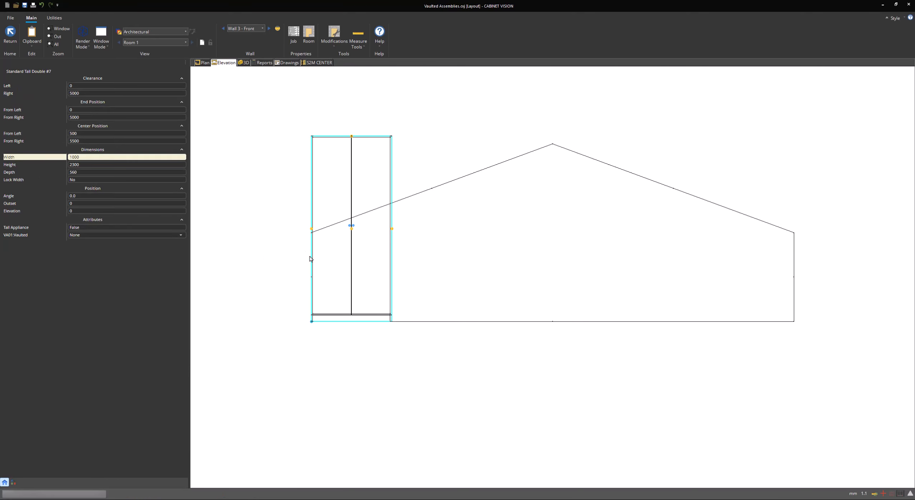
pyautogui.click(107, 235)
pyautogui.click(99, 250)
# - Copy the left-vaulted cabinet twice up to the peak of Wall 3 and once against the wall's right end
pyautogui.rightClick(359, 262)
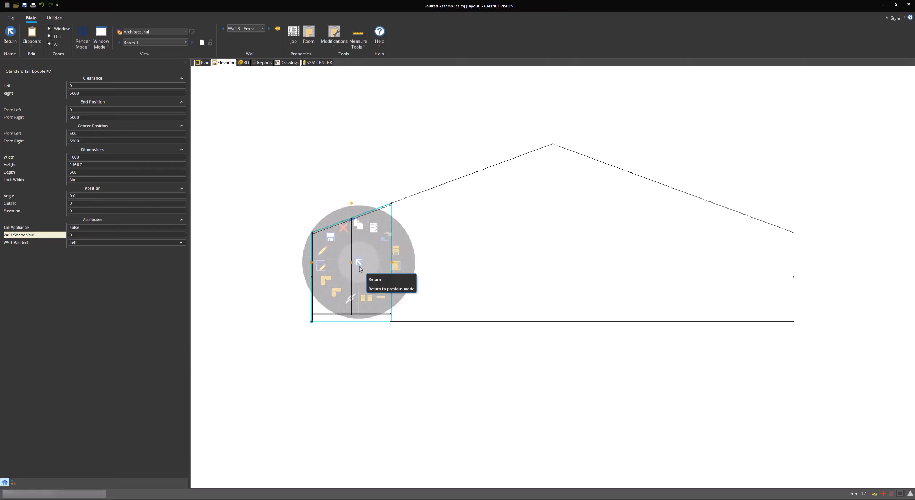
pyautogui.click(358, 224)
pyautogui.click(415, 262)
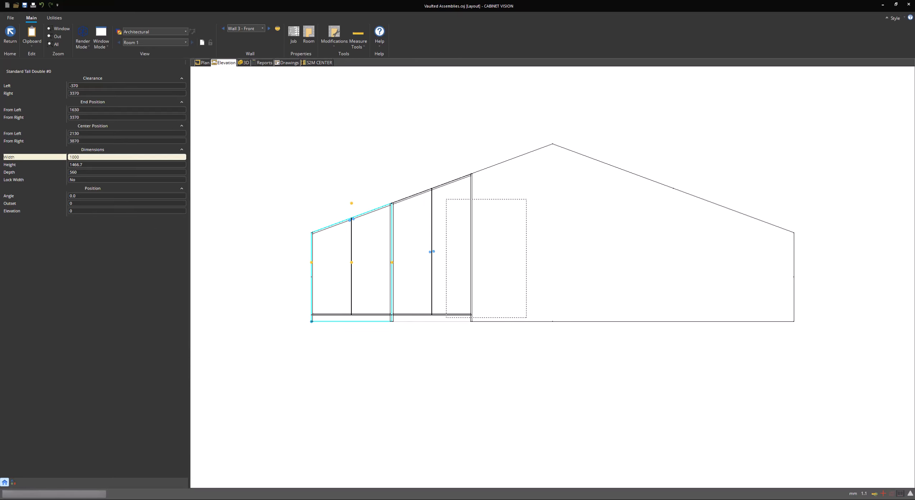
pyautogui.click(463, 305)
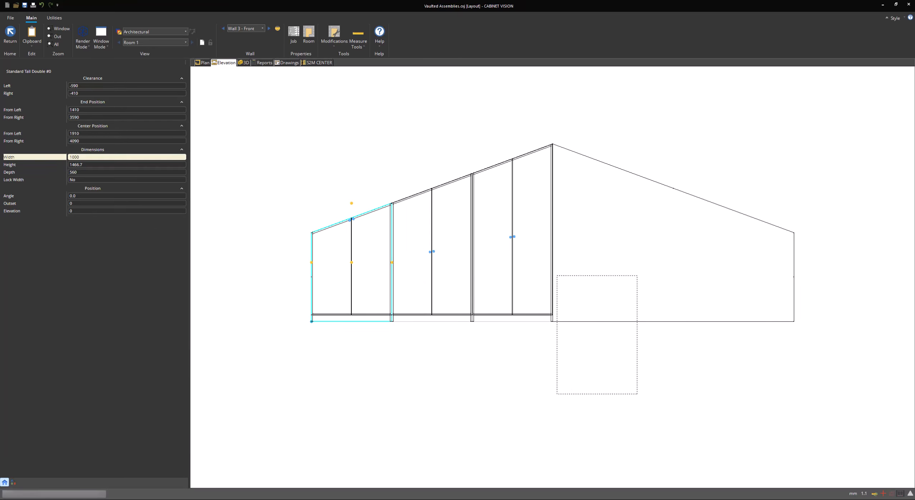
pyautogui.click(775, 276)
pyautogui.press('Escape')
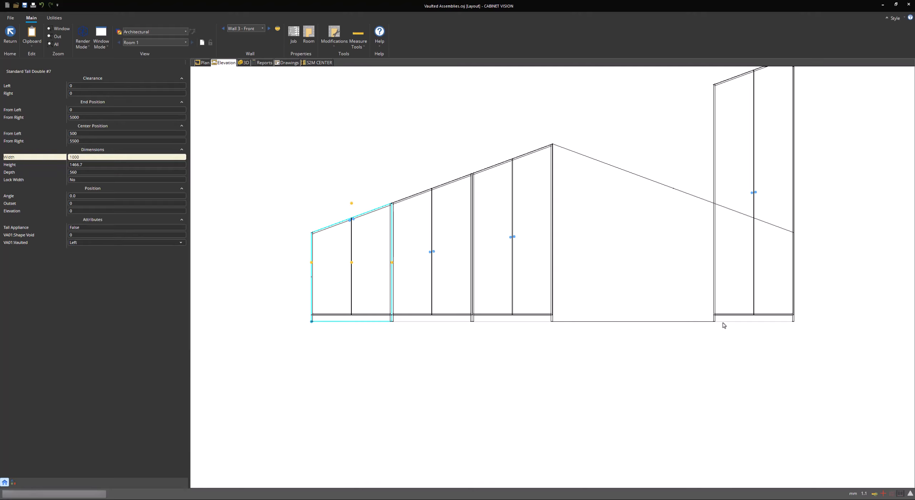
# - Set the right-end cabinet's Vaulted attribute to Right and copy it twice to fill Wall 3 up to the peak
pyautogui.click(737, 292)
pyautogui.scroll(-2, 499, 318)
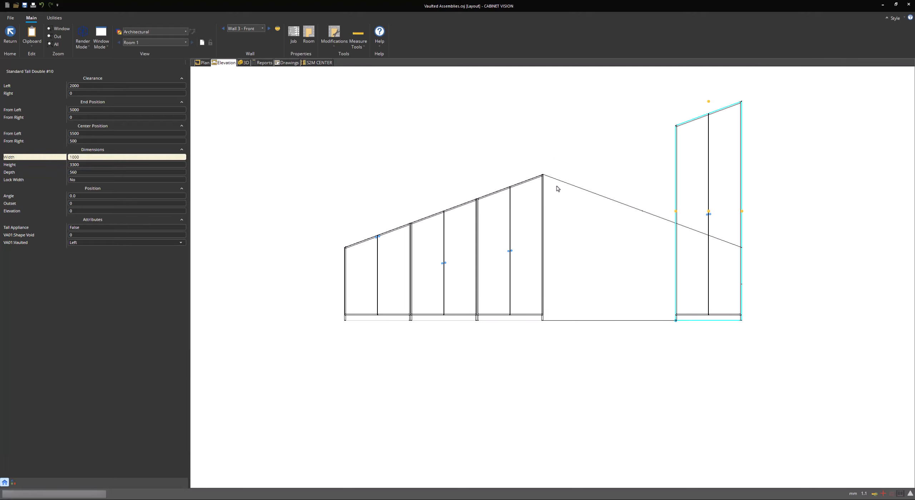
pyautogui.click(94, 243)
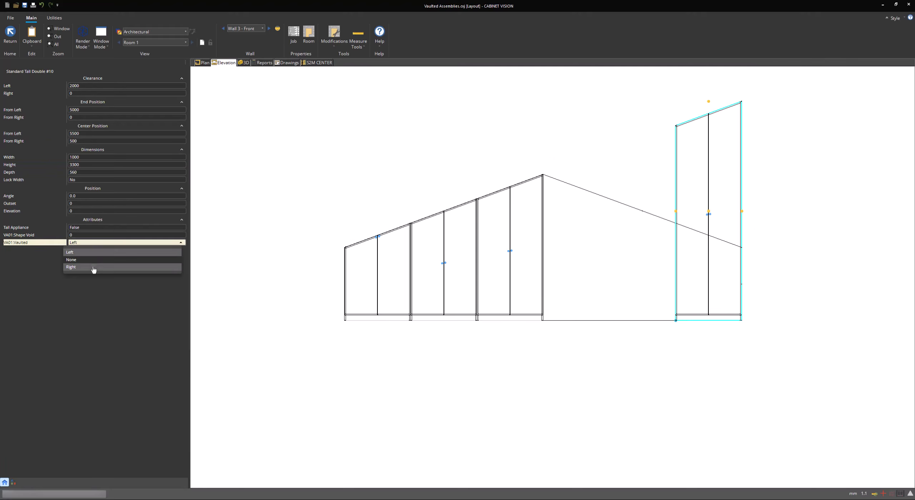
pyautogui.click(71, 267)
pyautogui.rightClick(693, 271)
pyautogui.click(696, 252)
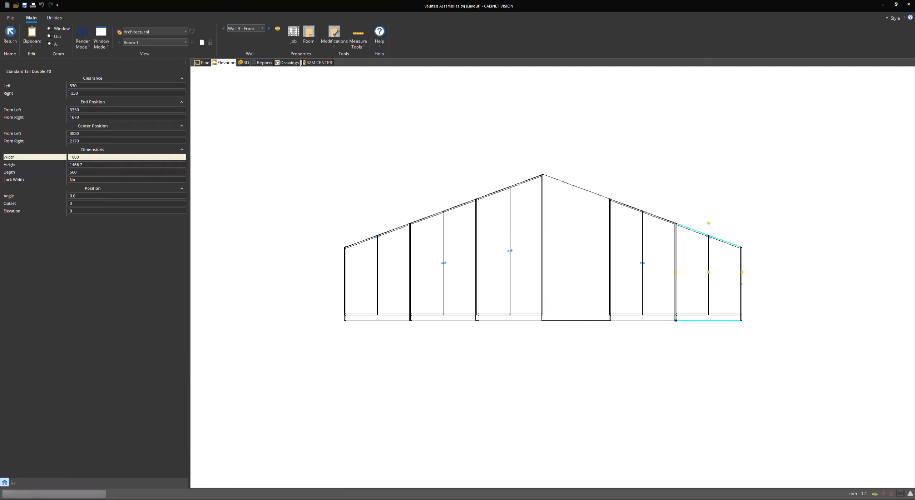
# - Show the room in 3D and set its Vaulted Assembly Void parameter to 100
pyautogui.click(244, 63)
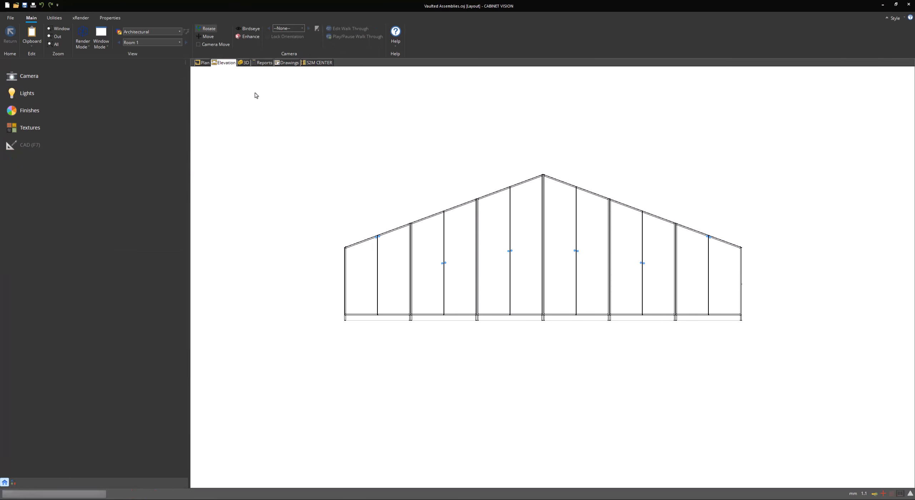
pyautogui.moveTo(460, 230); pyautogui.dragTo(695, 194)
pyautogui.scroll(3, 478, 239)
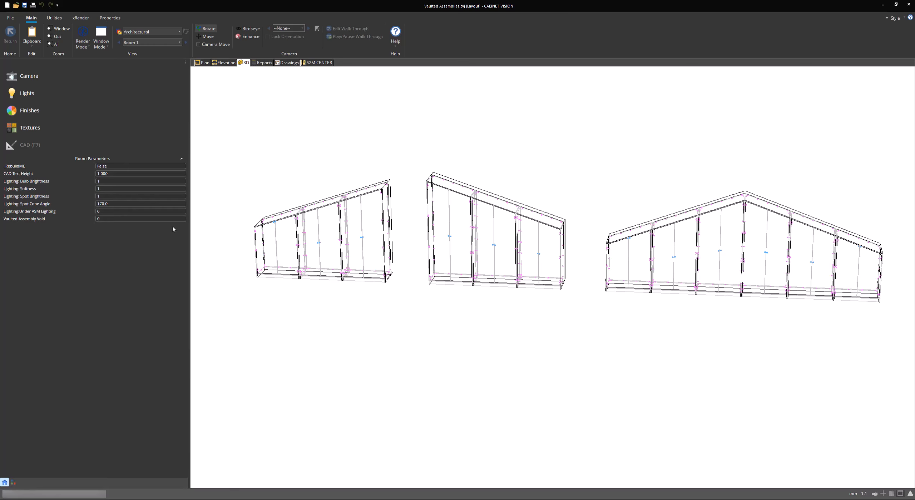
pyautogui.click(114, 219)
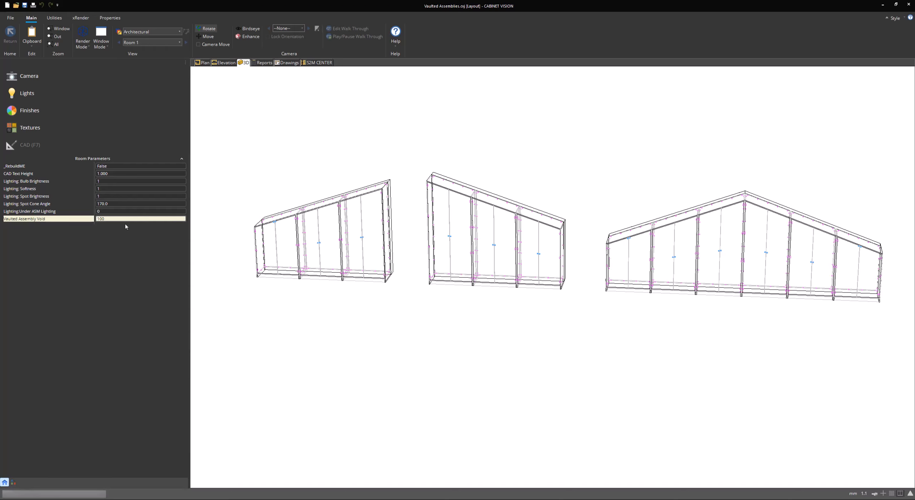
pyautogui.press('Return')
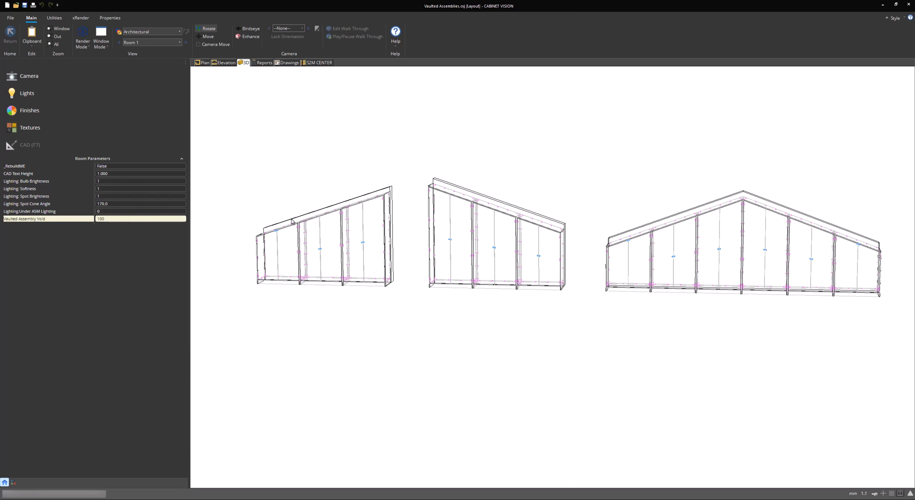
pyautogui.moveTo(314, 264); pyautogui.dragTo(455, 269)
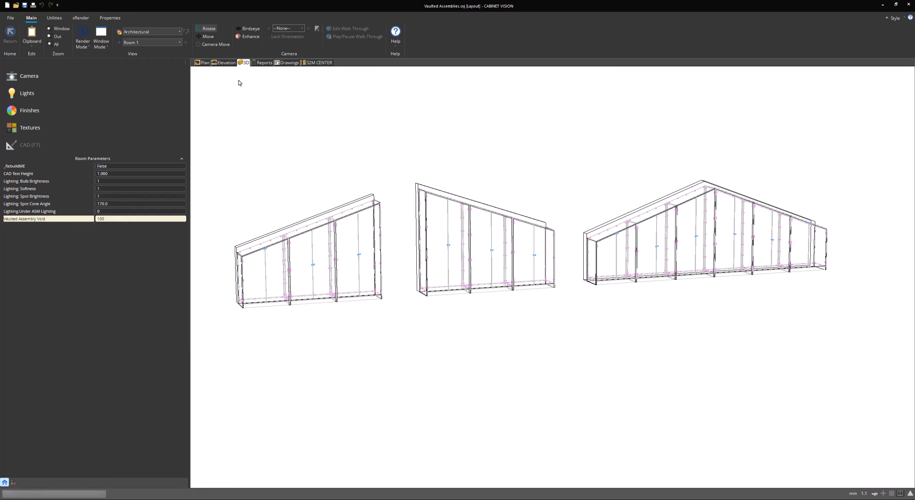
# - Set the height of Wall 2 to 1200 in plan, and check its cabinets in elevation
pyautogui.click(206, 64)
pyautogui.click(442, 257)
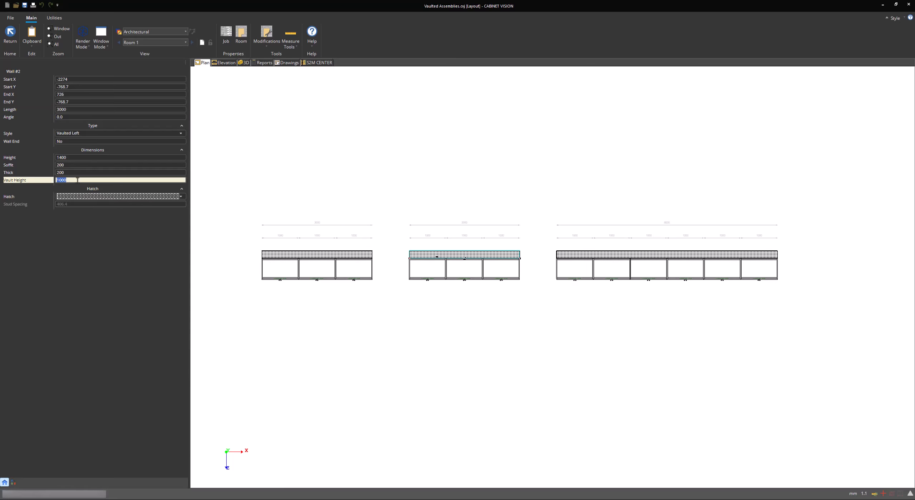
pyautogui.click(79, 158)
pyautogui.write('1200')
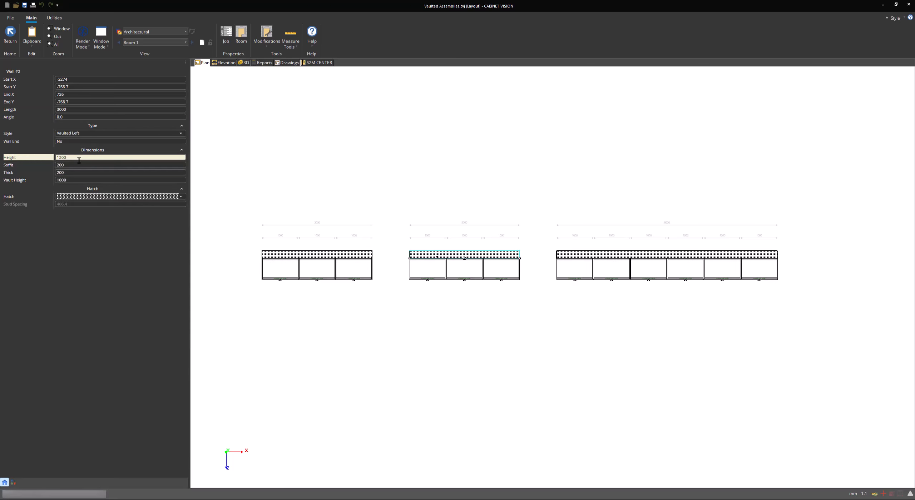
pyautogui.press('Return')
pyautogui.click(225, 63)
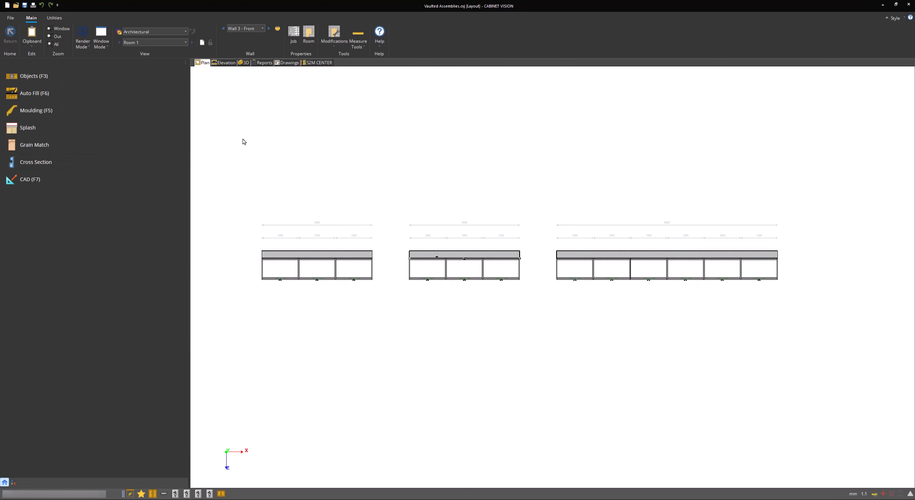
pyautogui.scroll(-5, 441, 341)
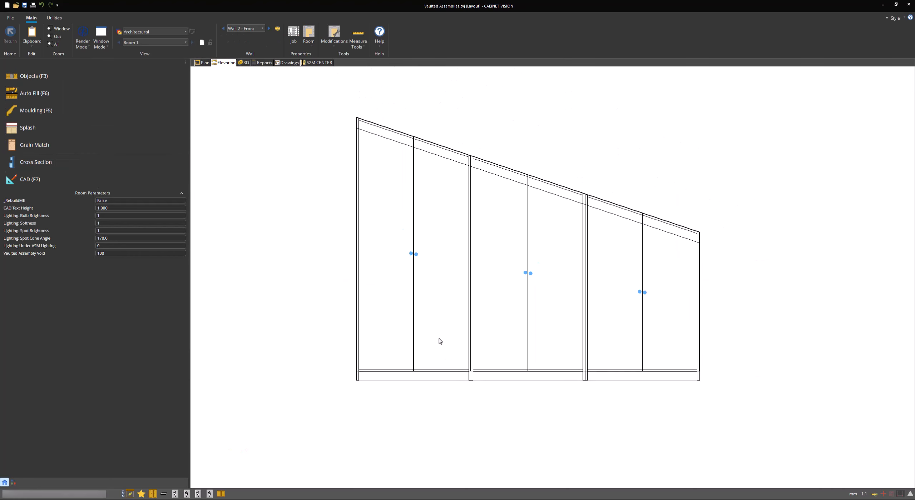
# - Set the room's _RebuildME parameter to True in the 3D view to rebuild the vaulted cabinets
pyautogui.click(245, 63)
pyautogui.scroll(5, 516, 237)
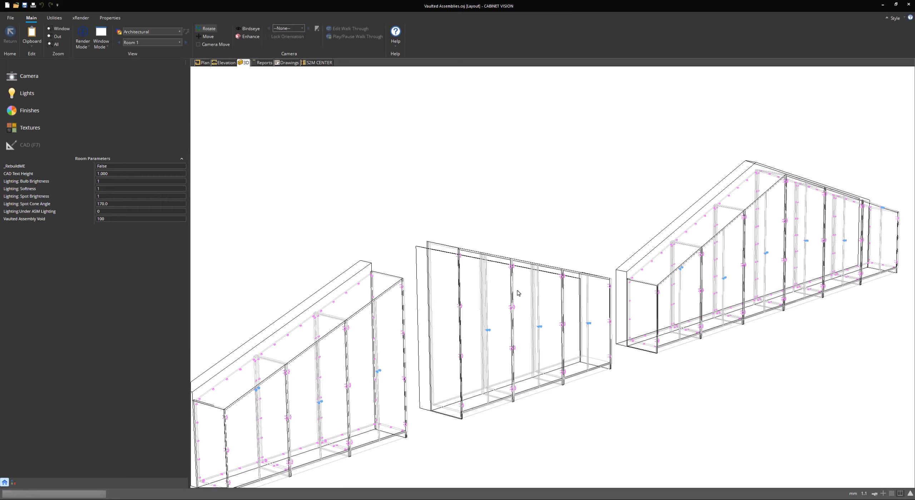
pyautogui.click(125, 167)
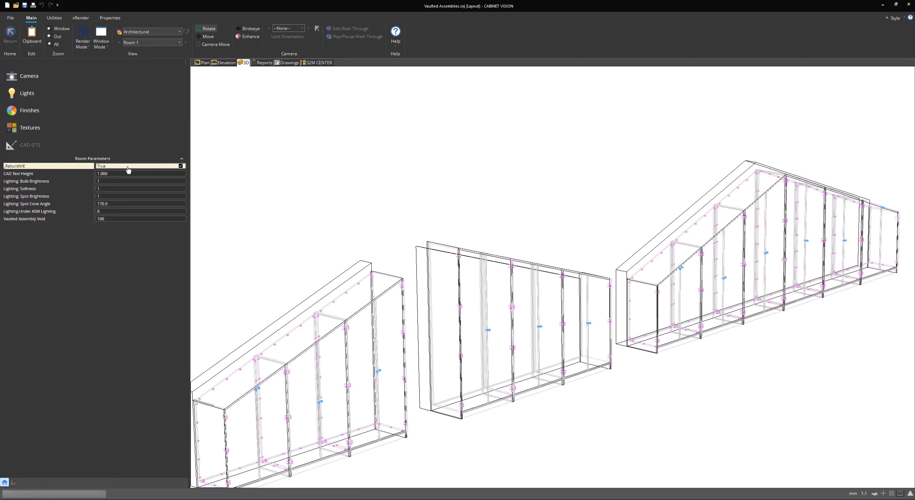
pyautogui.click(432, 162)
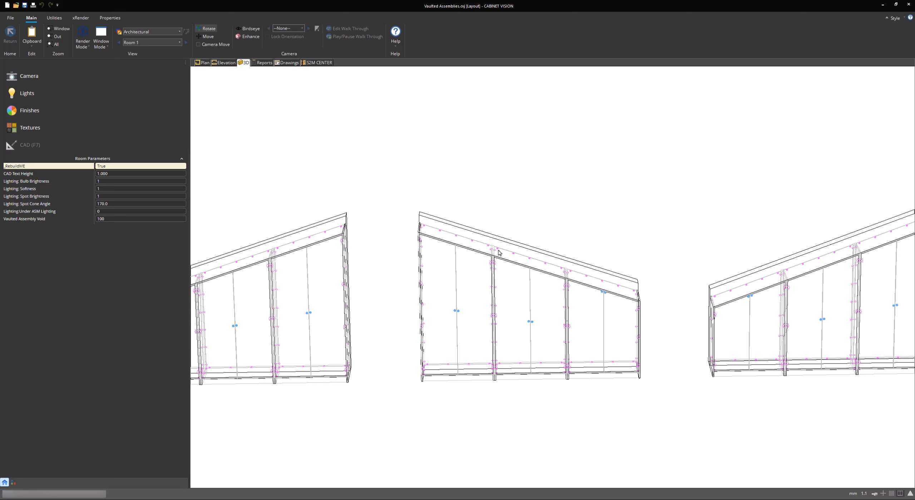
pyautogui.click(427, 433)
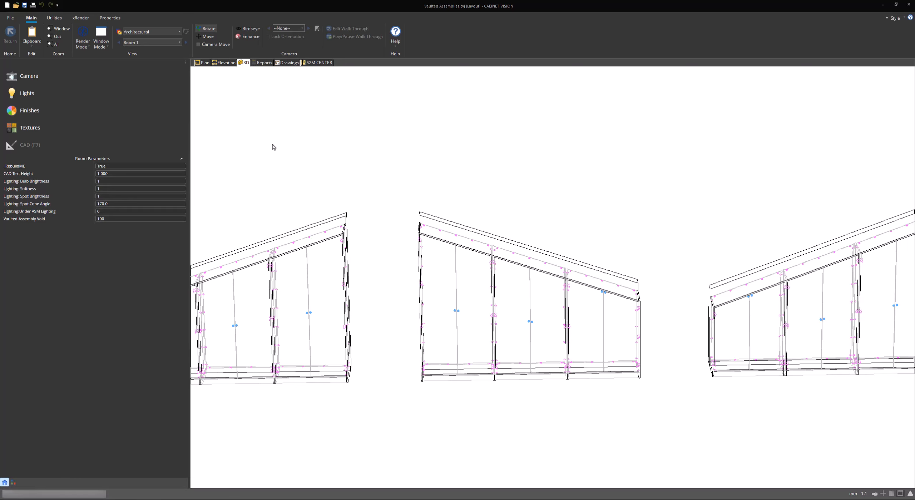
# - Show Wall 1 in elevation and turn on the CAD layer in the view properties
pyautogui.click(228, 63)
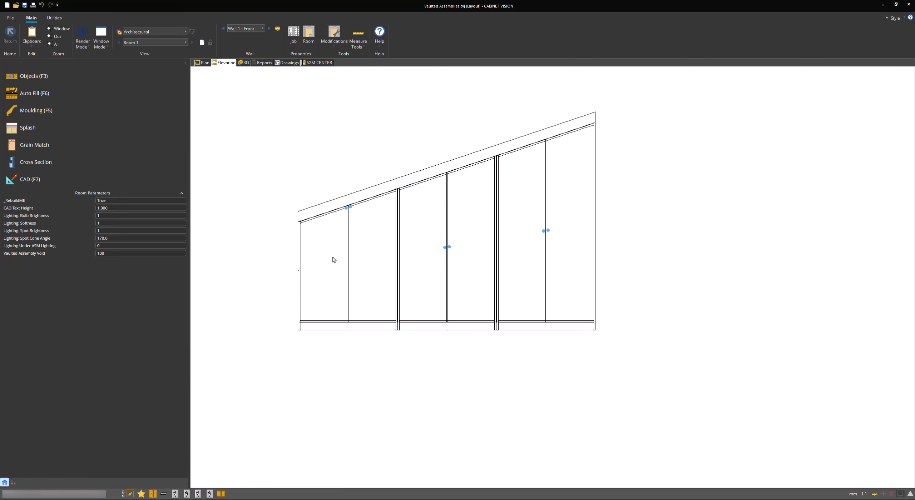
pyautogui.moveTo(318, 298); pyautogui.dragTo(361, 361, button='middle')
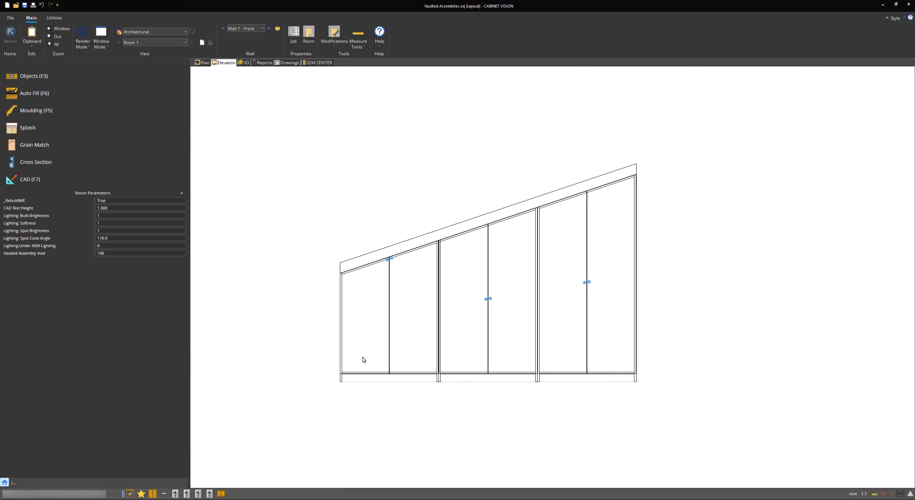
pyautogui.rightClick(288, 300)
pyautogui.click(308, 284)
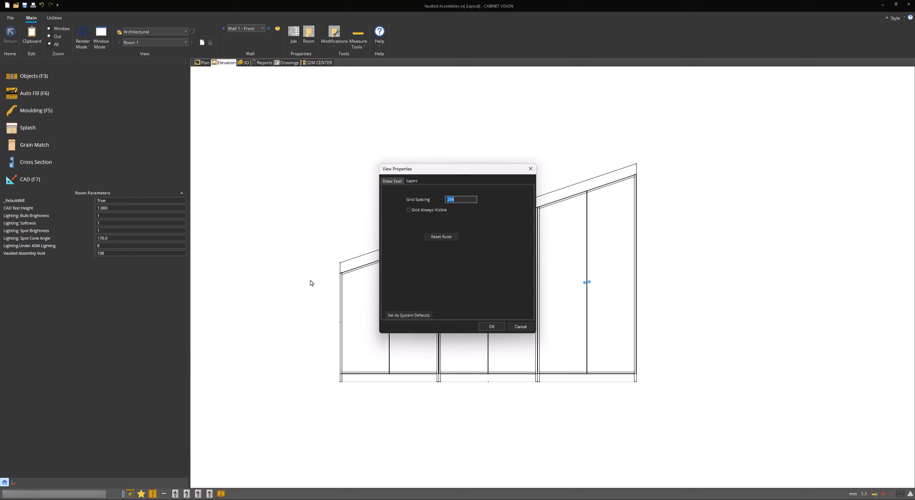
pyautogui.click(411, 181)
pyautogui.scroll(-3, 483, 286)
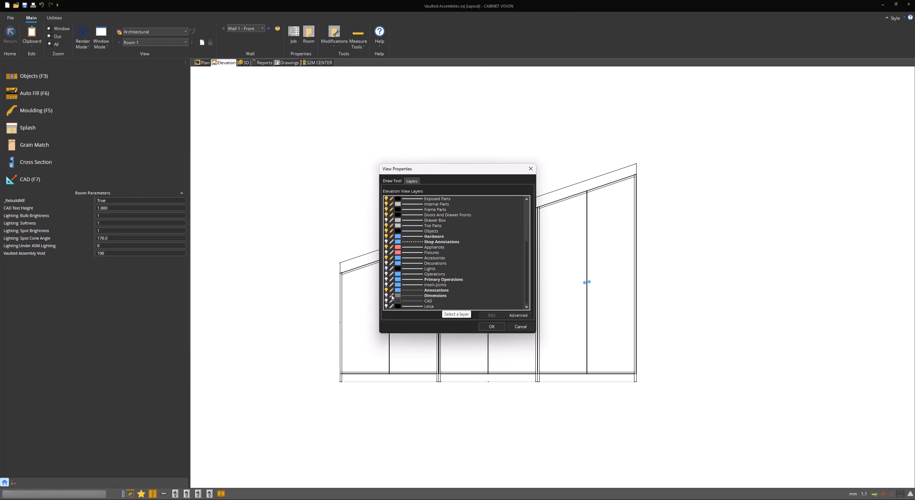
pyautogui.click(386, 301)
pyautogui.click(492, 326)
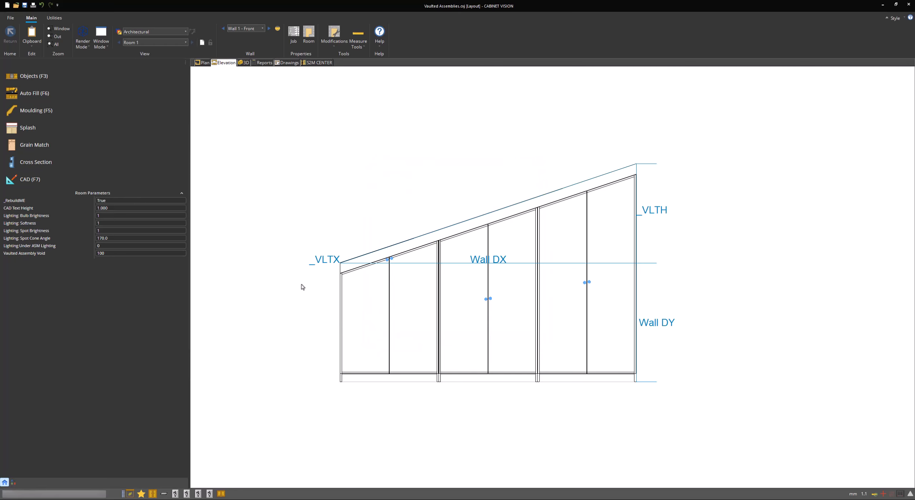
# - Examine the _VLTH and _VLTX parameters of Wall 1 in the room's object tree
pyautogui.click(13, 482)
pyautogui.click(5, 78)
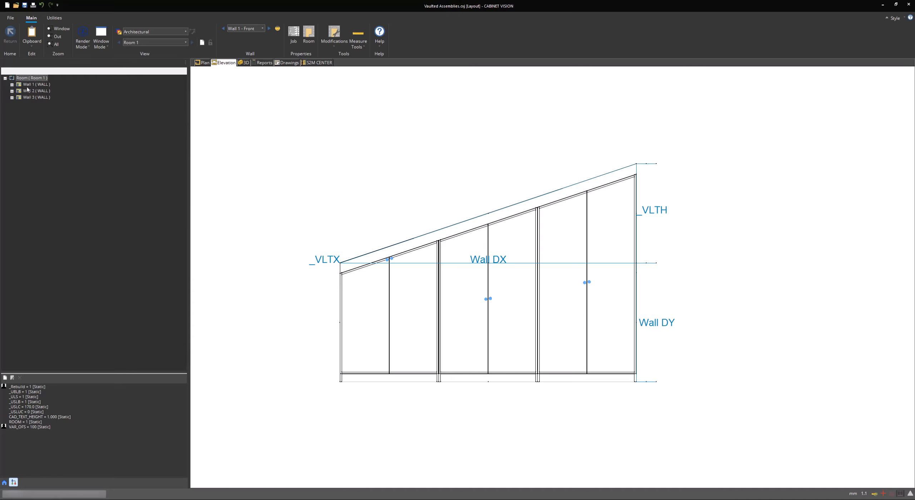
pyautogui.click(497, 277)
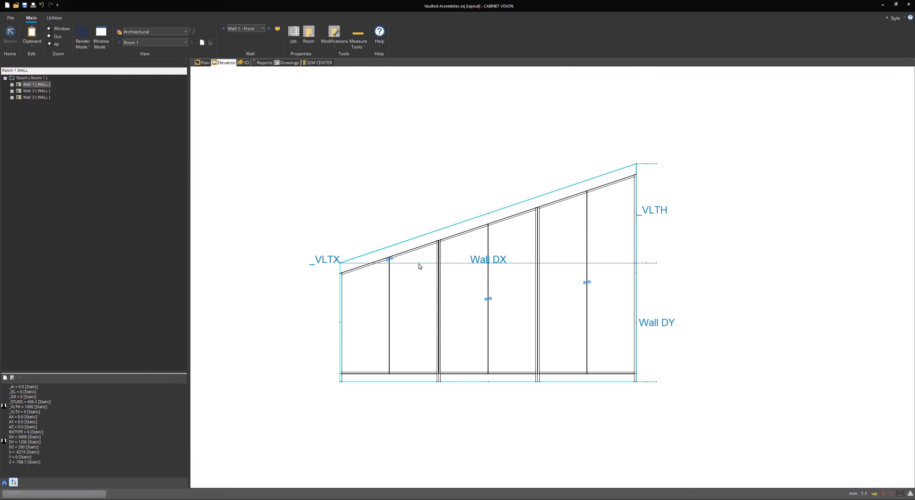
pyautogui.click(45, 407)
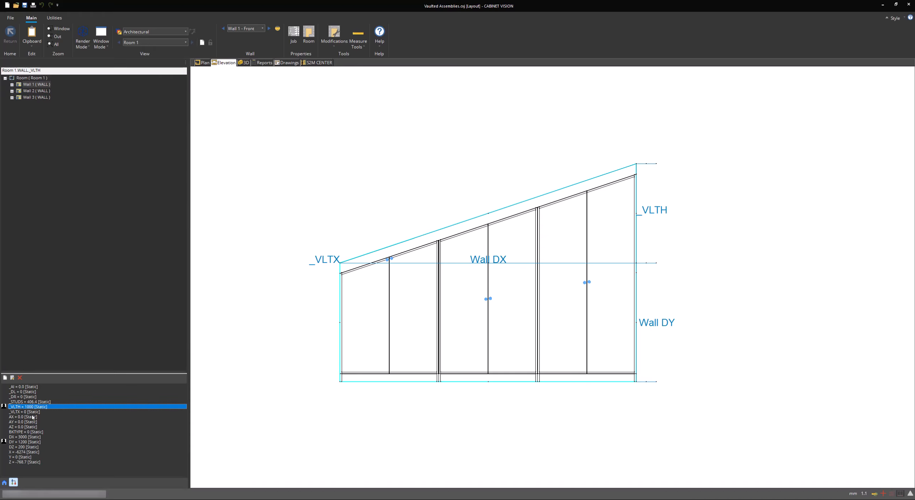
pyautogui.click(33, 413)
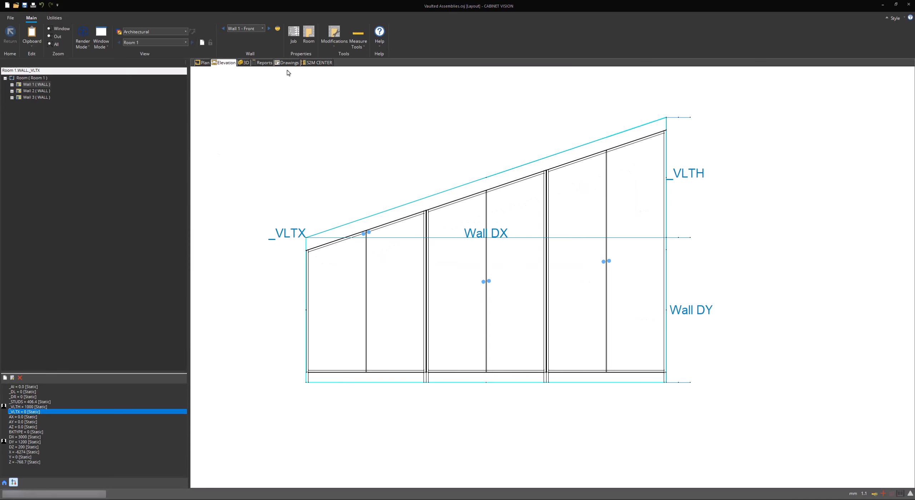
# - Show Wall 3 in elevation and examine its _VLTX parameter in the object tree
pyautogui.click(269, 29)
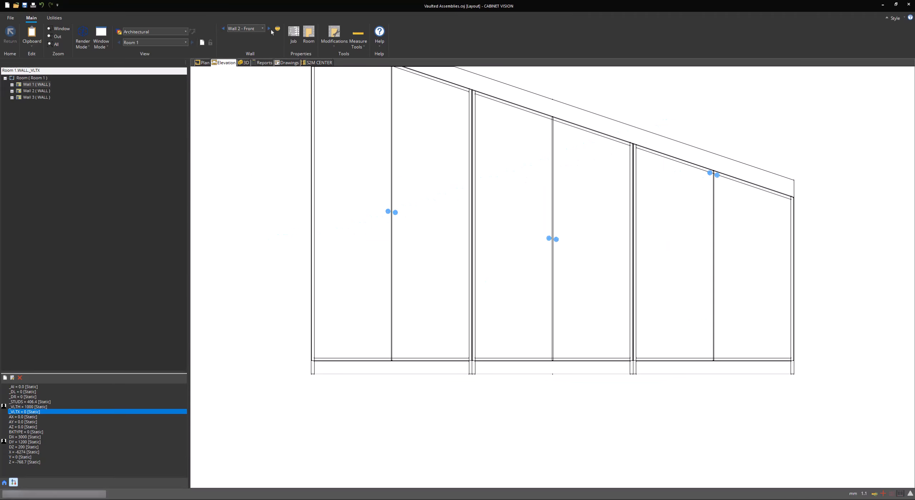
pyautogui.click(270, 29)
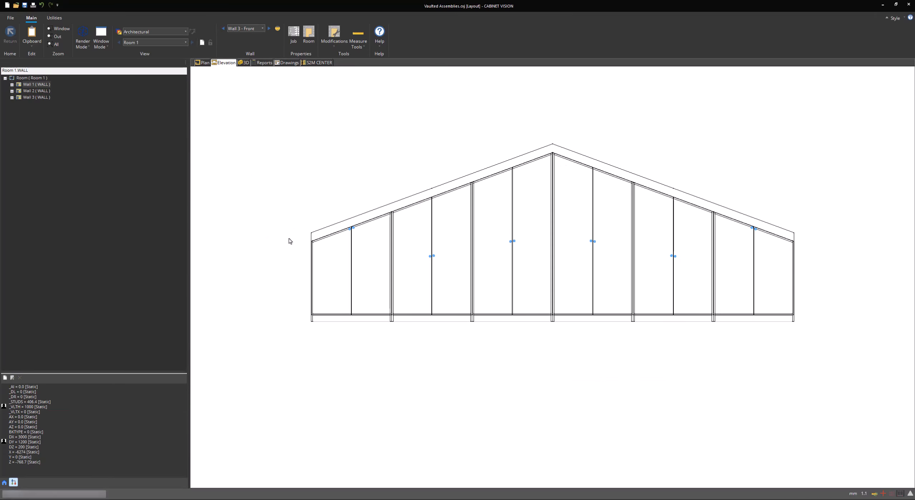
pyautogui.click(36, 98)
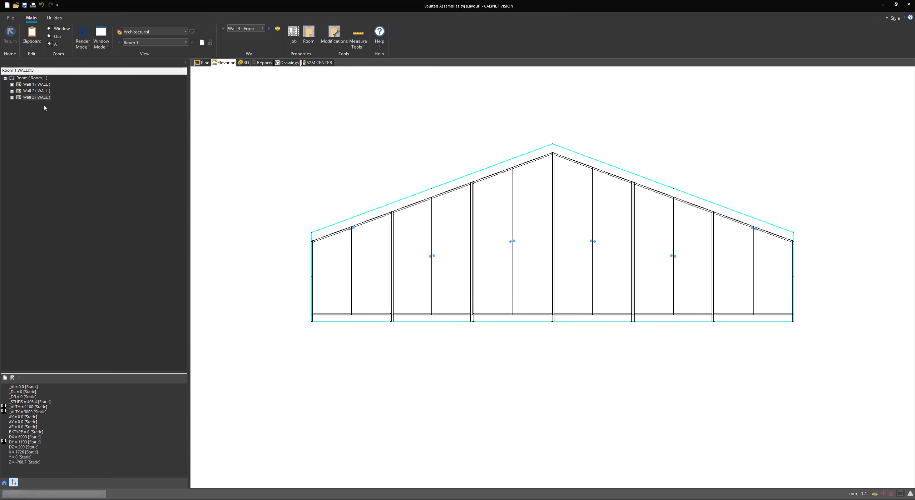
pyautogui.click(28, 413)
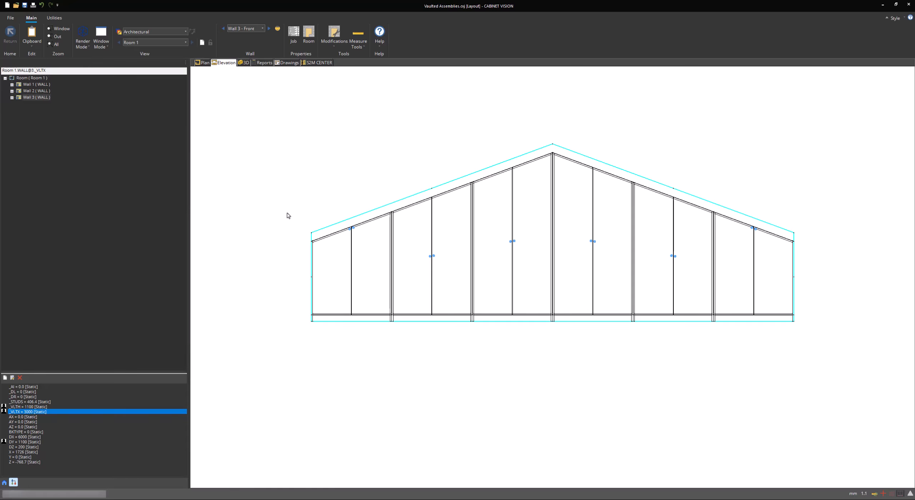
# - Open the code of the Vaulted Assemblies script in User Created Standards and examine its enableVault condition
pyautogui.click(54, 18)
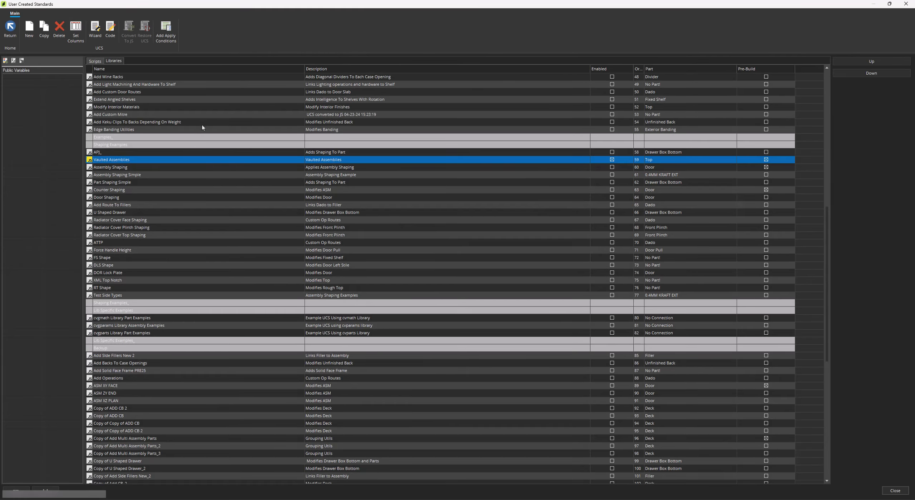
pyautogui.click(110, 31)
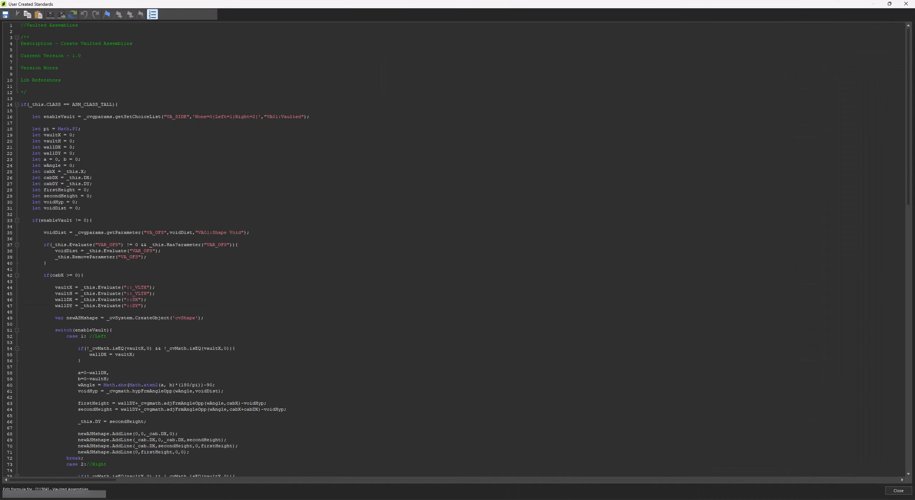
pyautogui.scroll(-3, 176, 247)
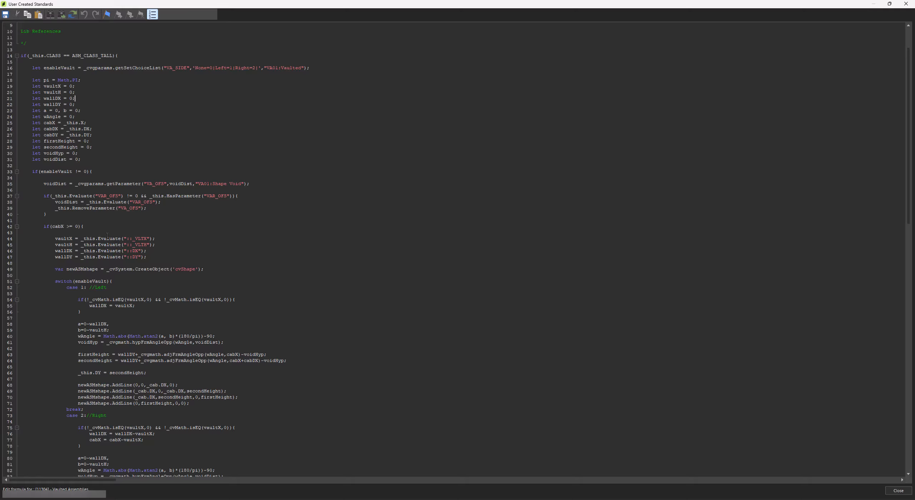
pyautogui.scroll(-1, 107, 235)
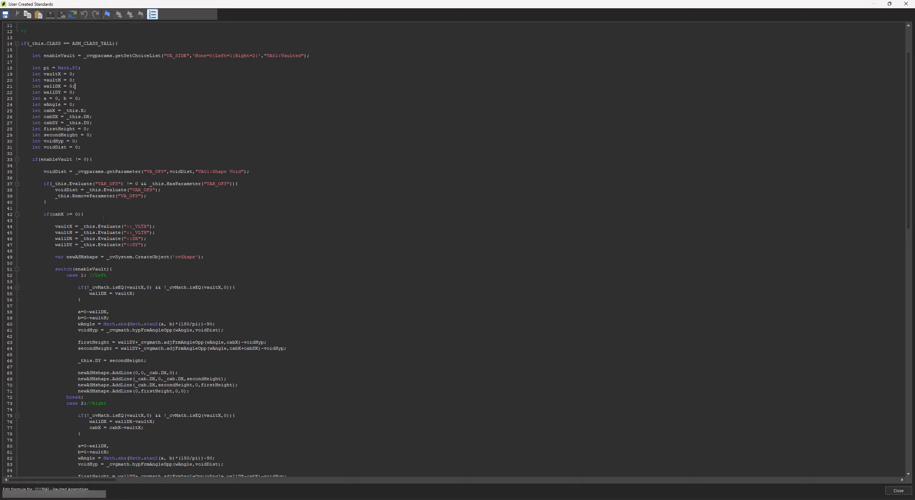
pyautogui.doubleClick(56, 160)
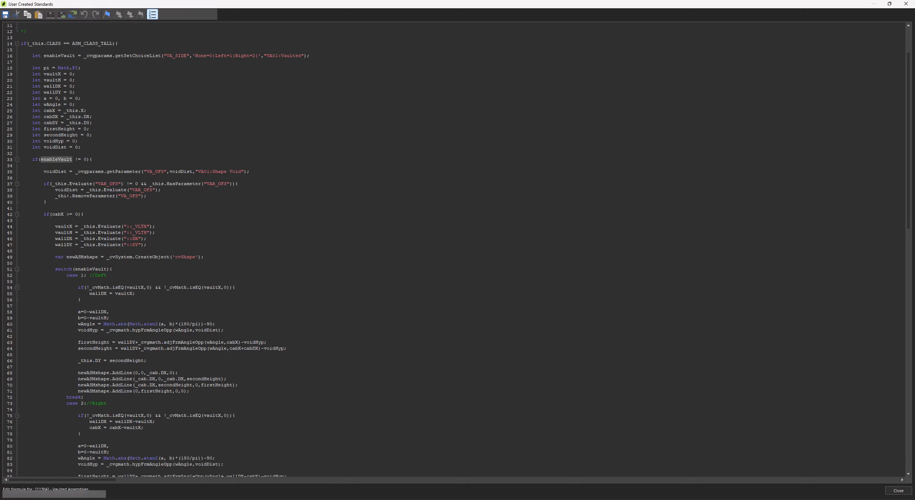
pyautogui.click(86, 160)
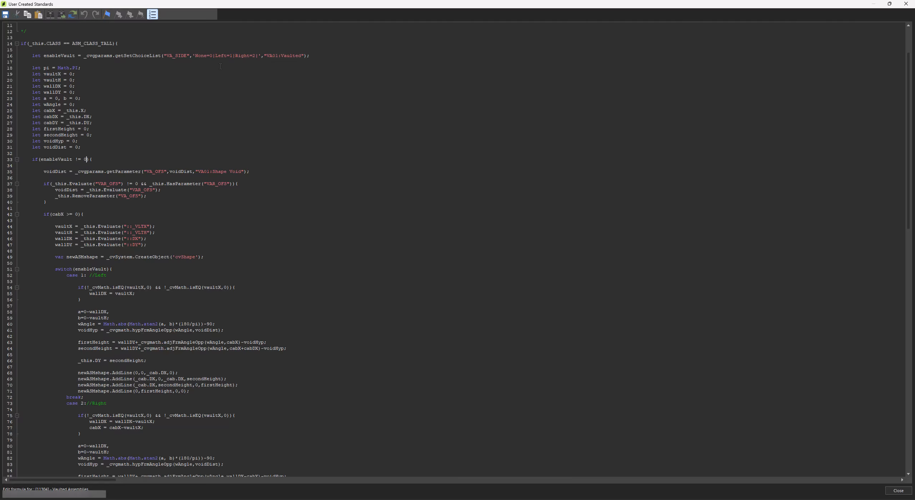
# - Examine how the script sets voidDist from the VA_OFS and VAR_OFS parameters
pyautogui.doubleClick(58, 173)
pyautogui.doubleClick(107, 184)
pyautogui.doubleClick(63, 196)
pyautogui.doubleClick(66, 190)
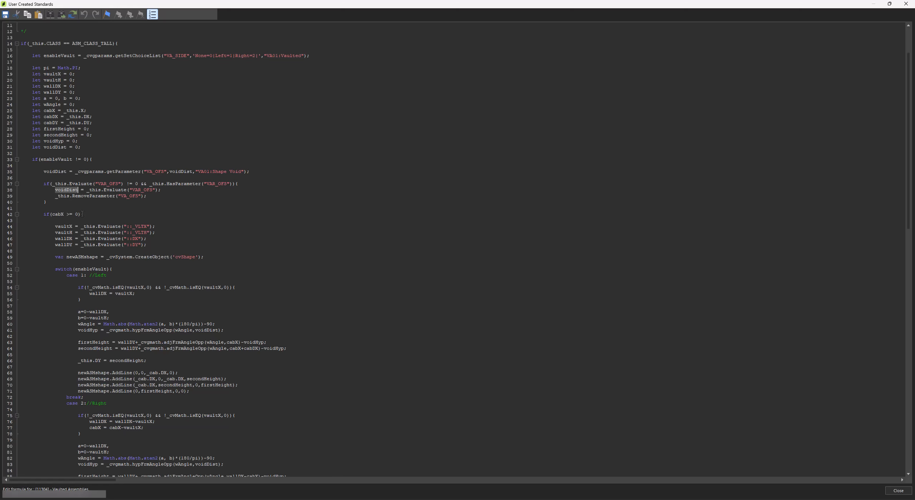
pyautogui.click(147, 190)
# - Examine the cabX check and the vaultX, vaultH, wallDX and wallDY assignments in the script
pyautogui.scroll(-1, 122, 197)
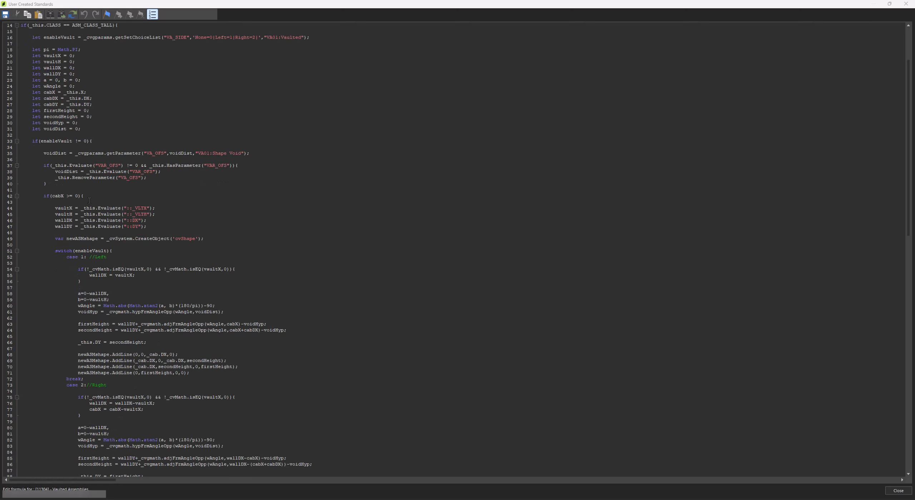
pyautogui.doubleClick(61, 196)
pyautogui.click(78, 198)
pyautogui.doubleClick(68, 209)
pyautogui.doubleClick(68, 214)
pyautogui.doubleClick(64, 220)
pyautogui.doubleClick(68, 227)
pyautogui.click(153, 229)
# - Examine the wAngle and voidHyp calculations in the script's Left case and close the code editor
pyautogui.scroll(-5, 80, 240)
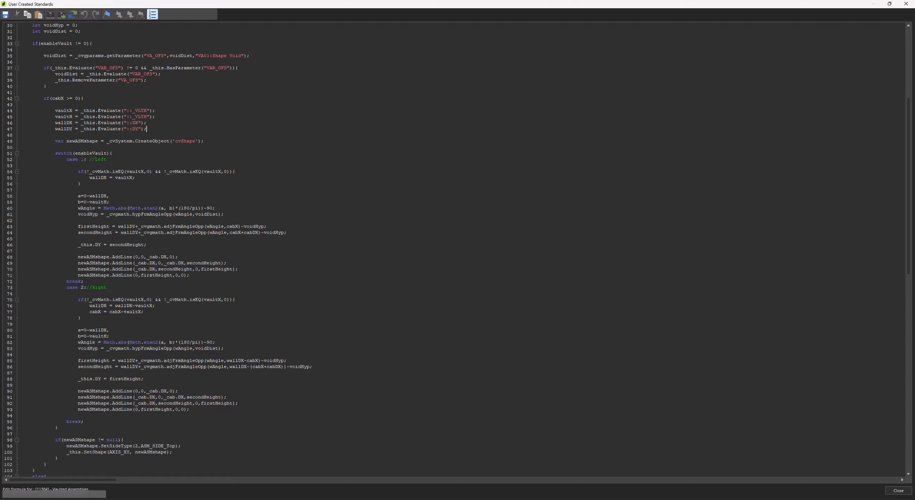
pyautogui.scroll(4, 82, 159)
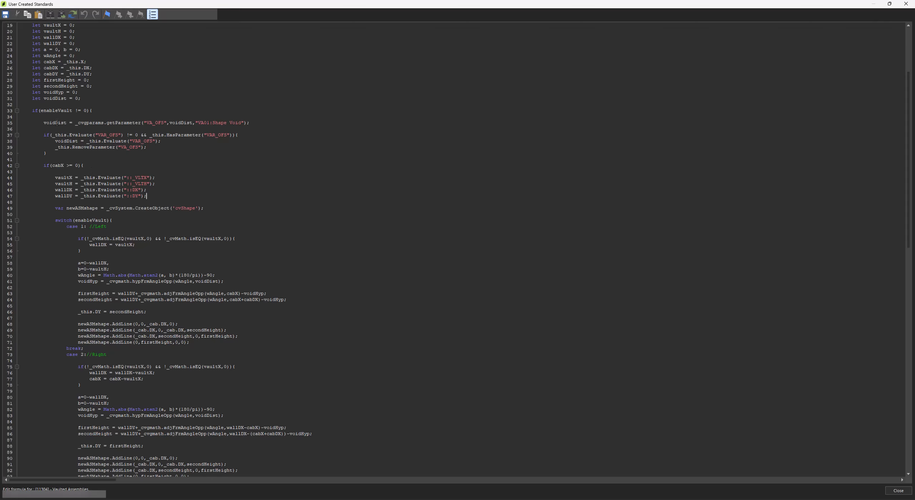
pyautogui.scroll(3, 57, 122)
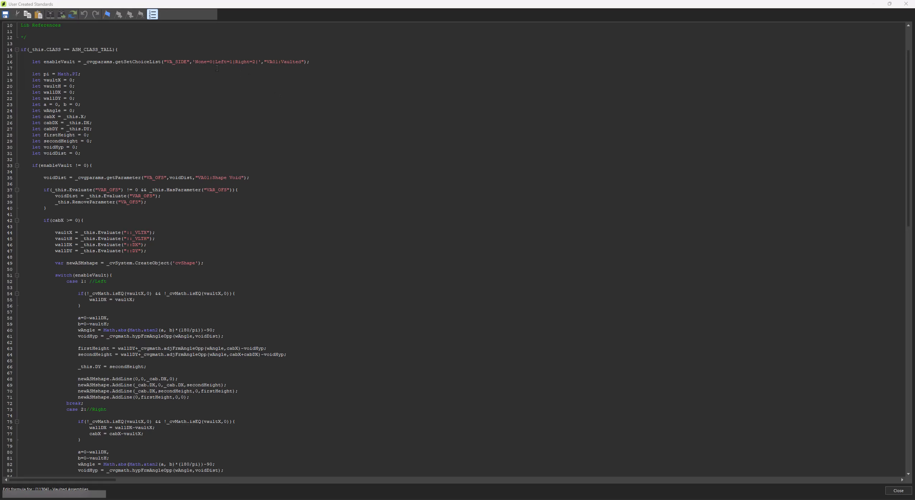
pyautogui.scroll(-6, 128, 199)
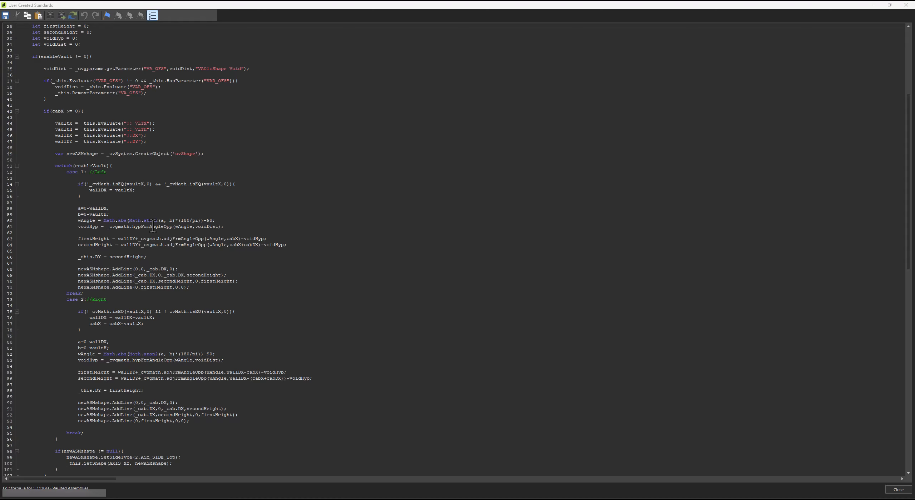
pyautogui.moveTo(215, 220); pyautogui.dragTo(54, 209)
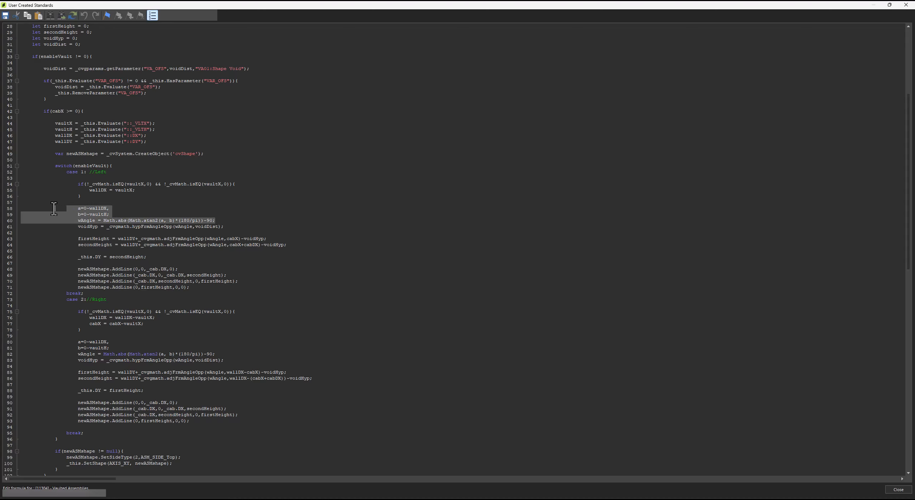
pyautogui.click(79, 226)
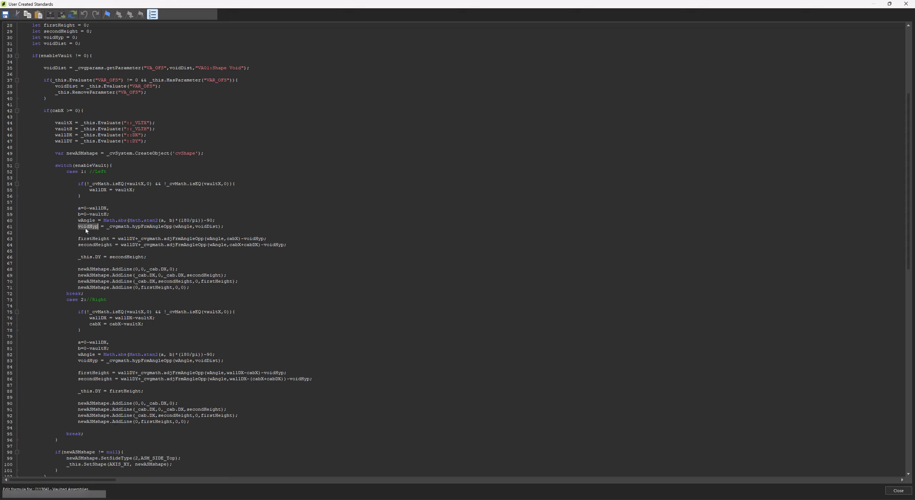
pyautogui.doubleClick(110, 230)
pyautogui.doubleClick(184, 226)
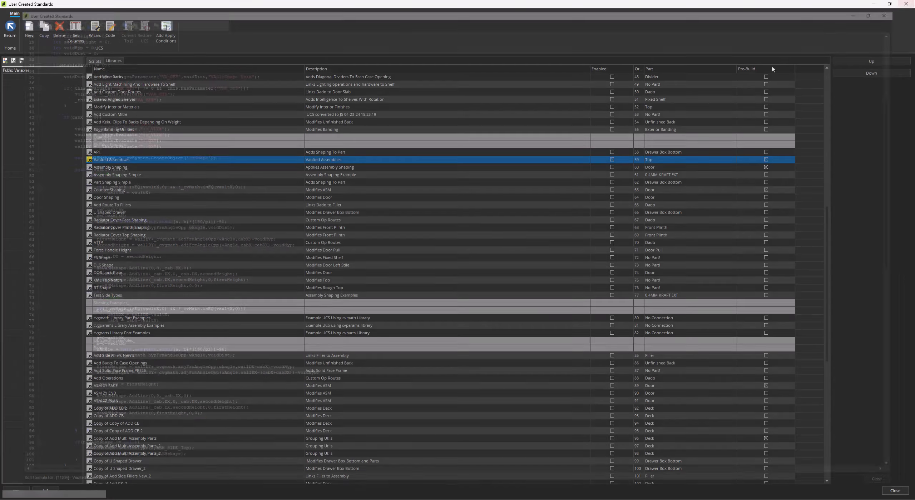
pyautogui.click(906, 3)
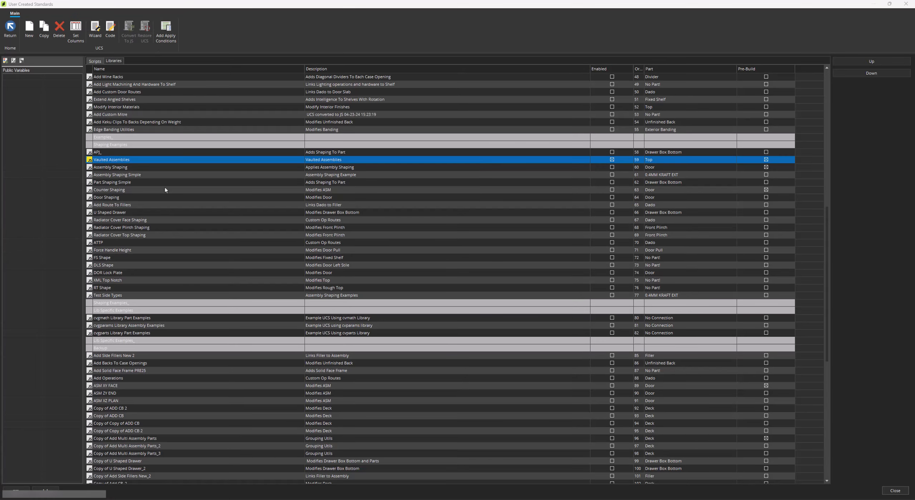
# - Open the cvgmath library's code, examine its angle and triangle-side functions, and close it
pyautogui.click(119, 61)
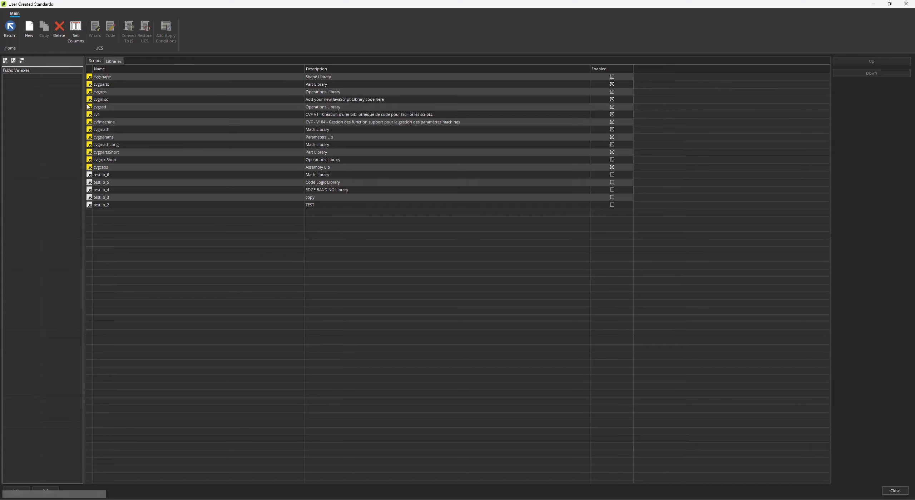
pyautogui.click(90, 130)
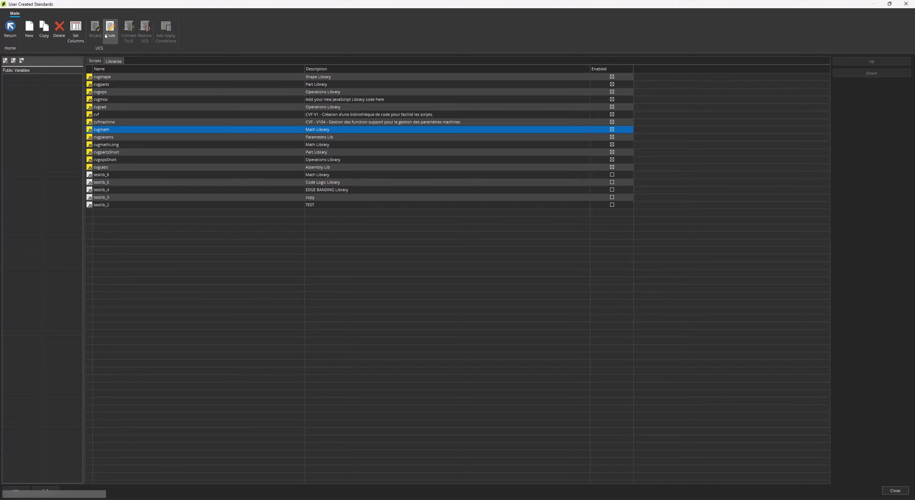
pyautogui.click(106, 36)
pyautogui.scroll(-2, 130, 181)
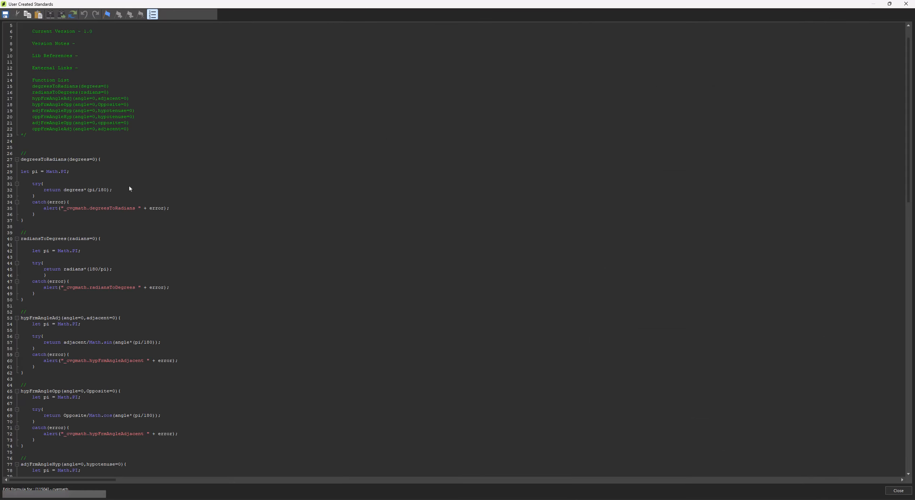
pyautogui.scroll(-12, 201, 310)
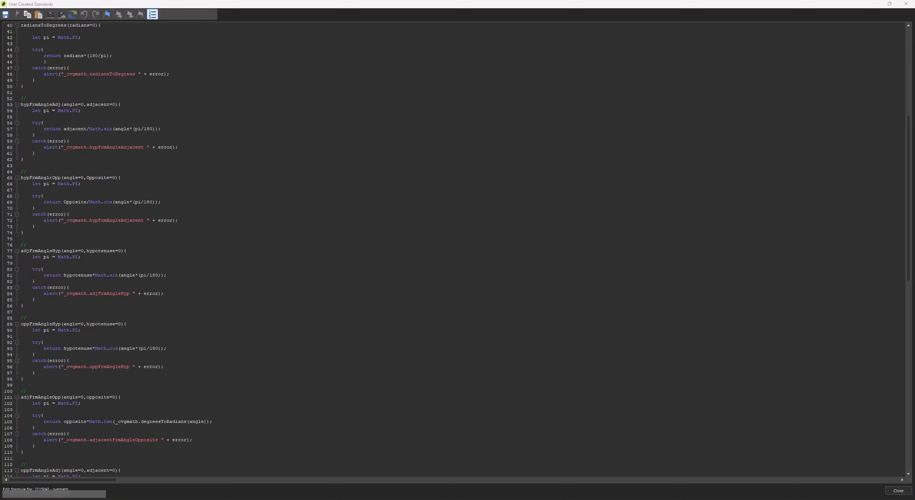
pyautogui.scroll(-2, 42, 200)
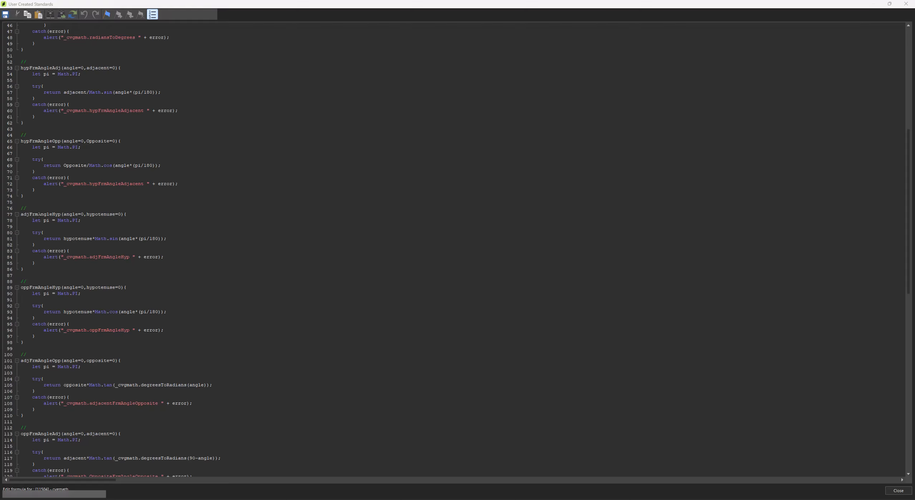
pyautogui.scroll(-2, 28, 218)
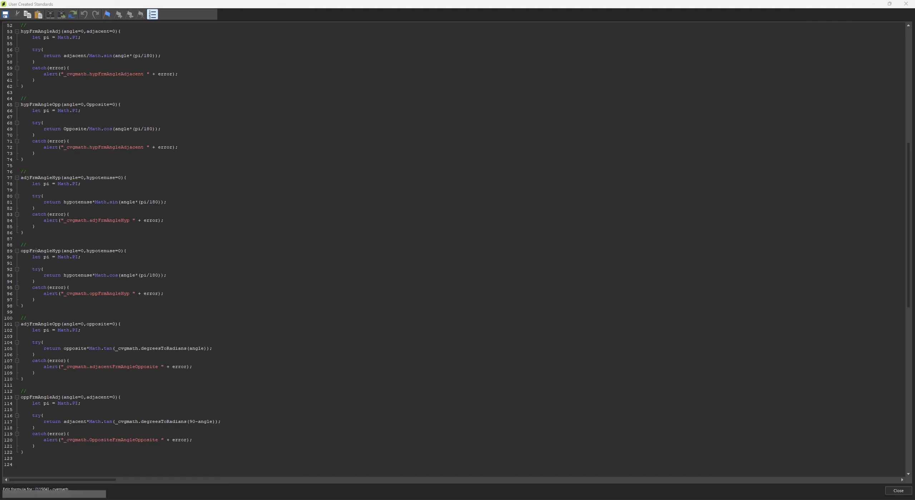
pyautogui.scroll(-1, 52, 293)
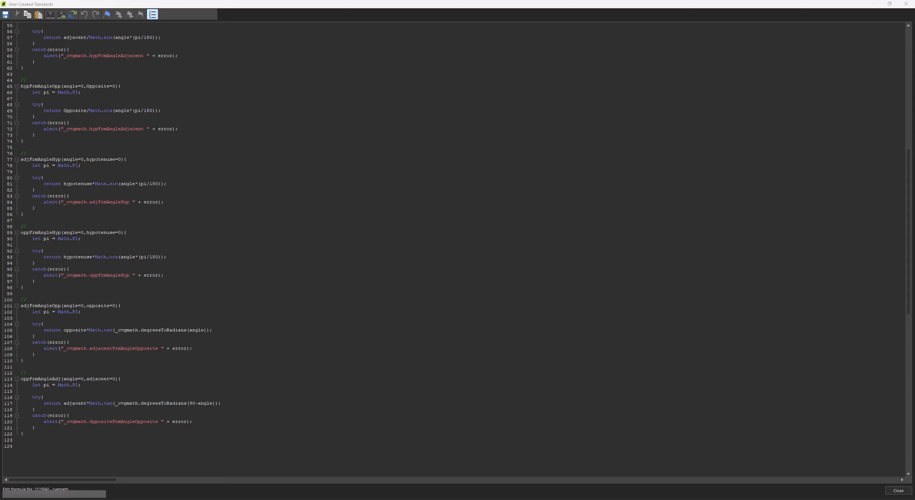
pyautogui.doubleClick(99, 159)
pyautogui.click(906, 4)
# - Reopen the Vaulted Assemblies script's code and examine the firstHeight calculation and _this.DY assignment in the Left case
pyautogui.click(103, 60)
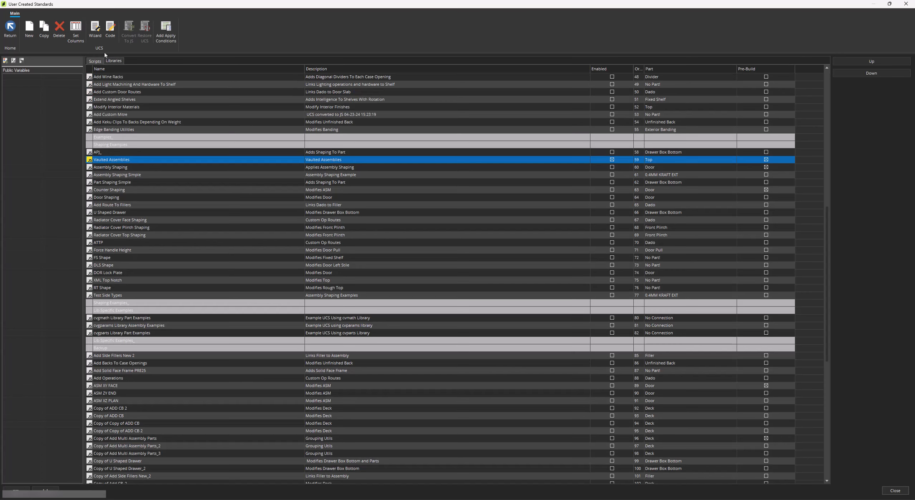
pyautogui.click(111, 32)
pyautogui.scroll(-4, 148, 323)
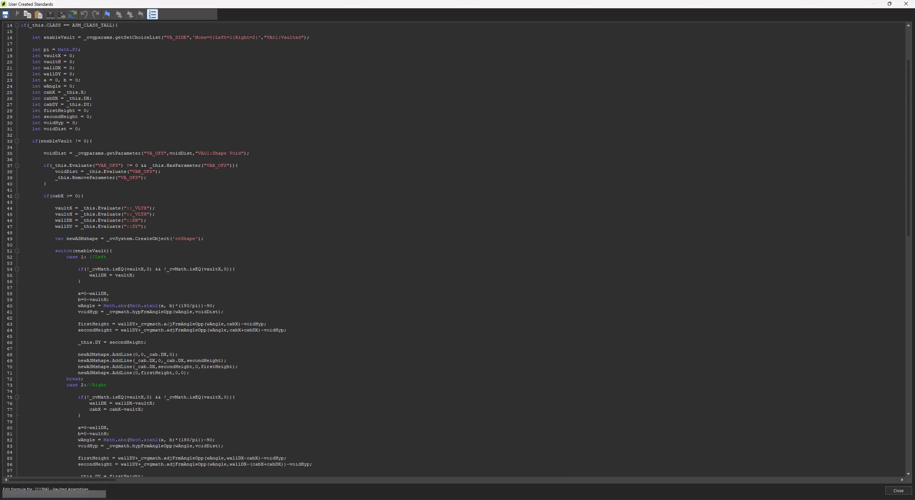
pyautogui.scroll(-3, 156, 324)
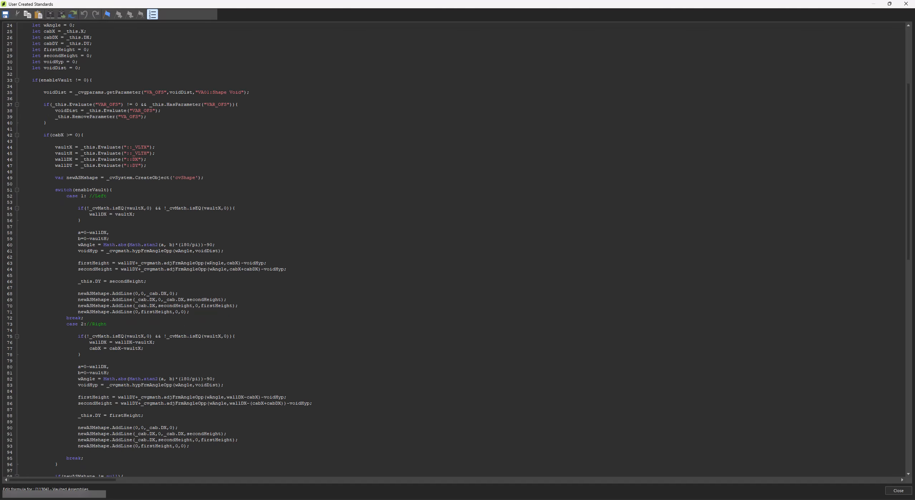
pyautogui.doubleClick(234, 263)
pyautogui.doubleClick(256, 263)
pyautogui.doubleClick(89, 264)
pyautogui.click(76, 284)
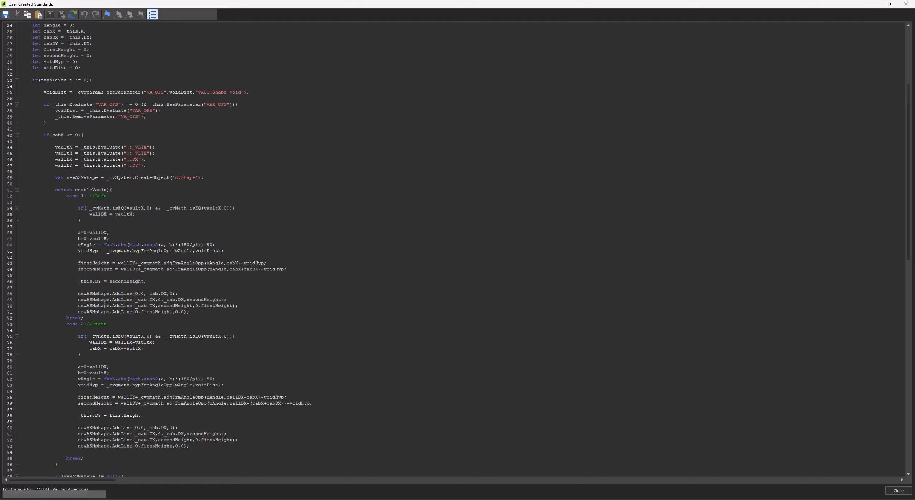